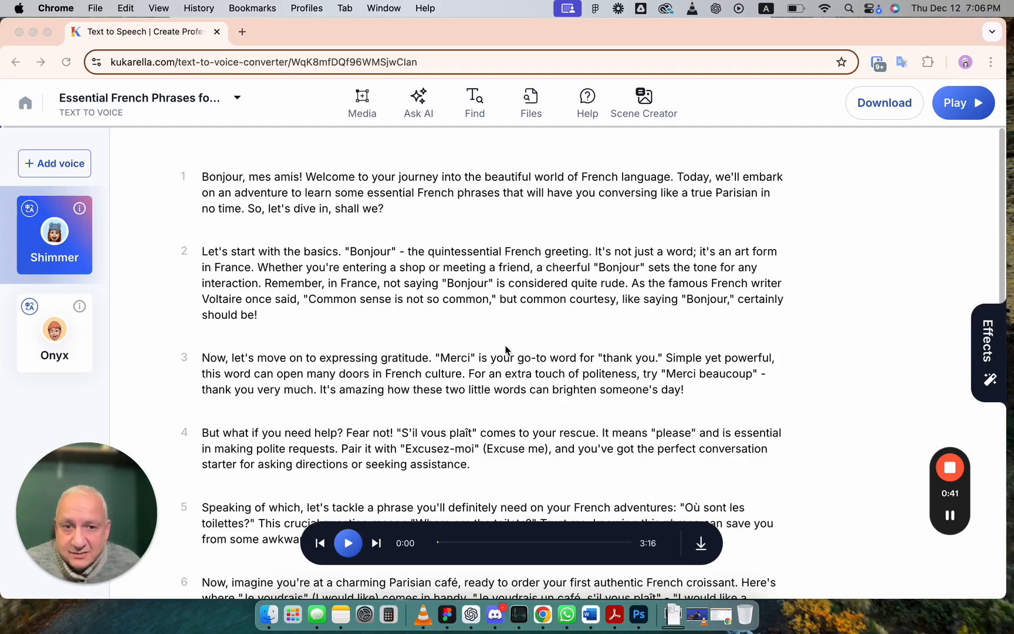
Listen to the fourth paragraph read by the Shimmer voice and by the Onyx voice for comparison.
click(336, 451)
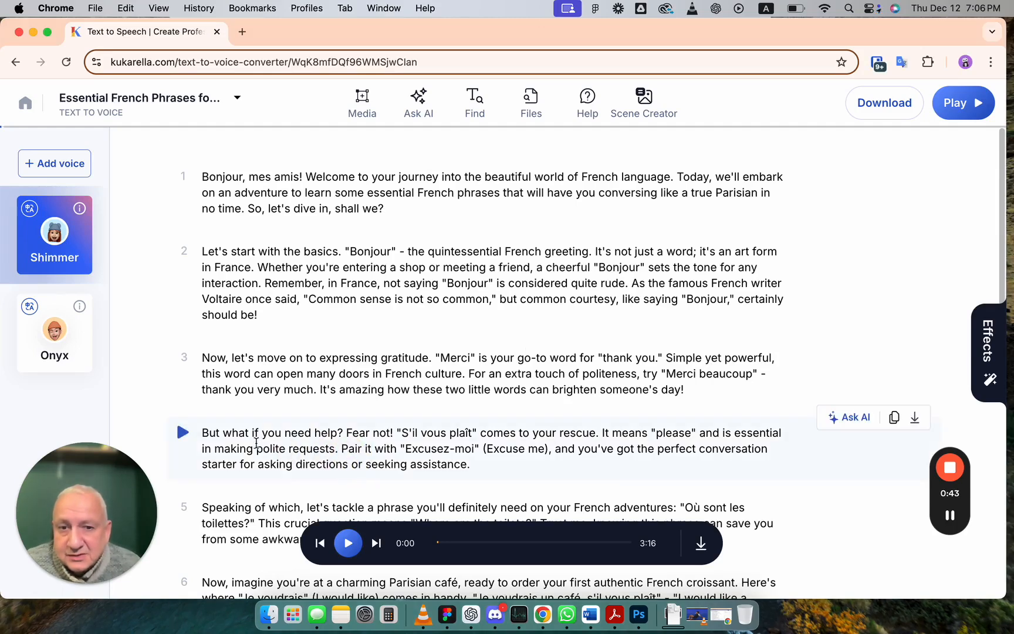
click(183, 434)
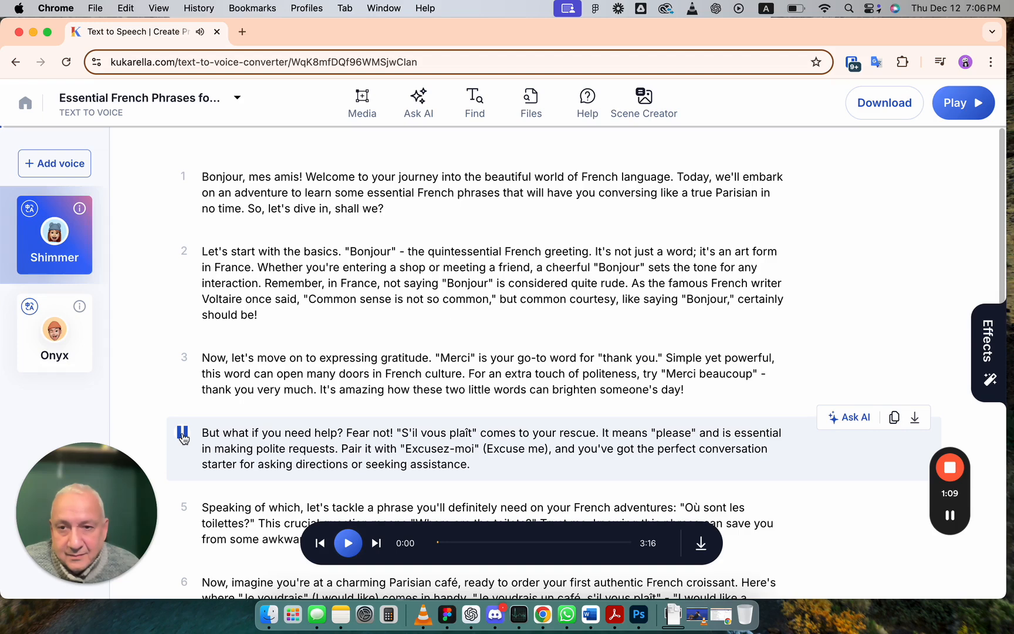
click(183, 435)
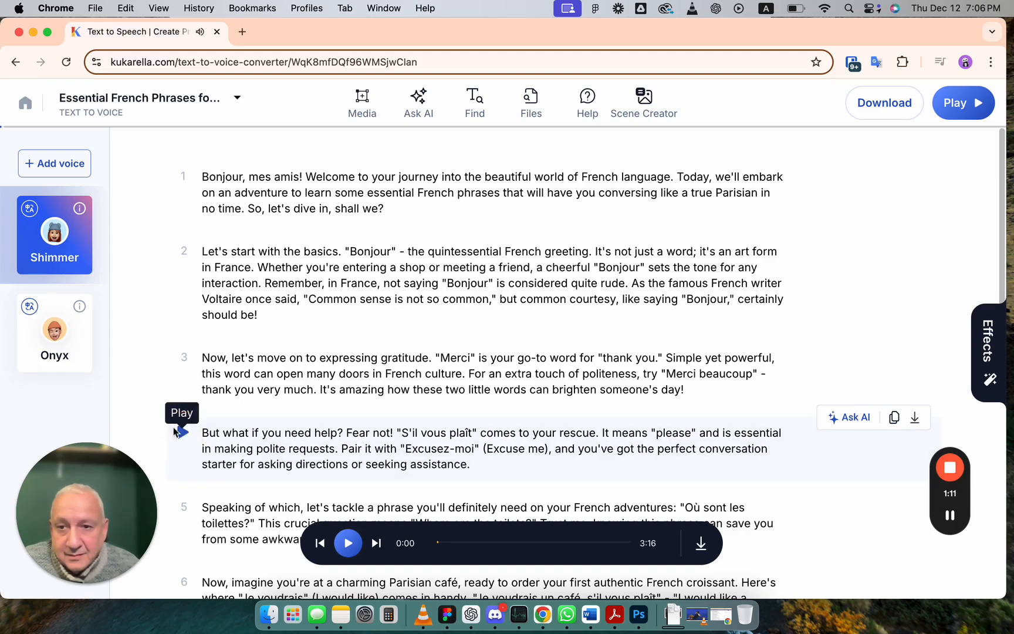
click(59, 358)
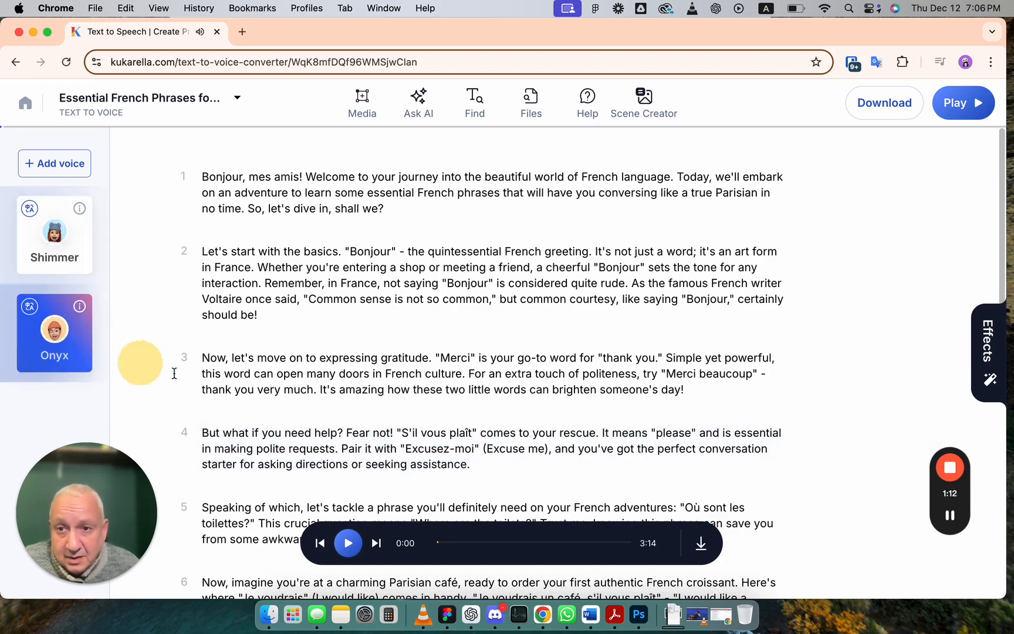
click(184, 433)
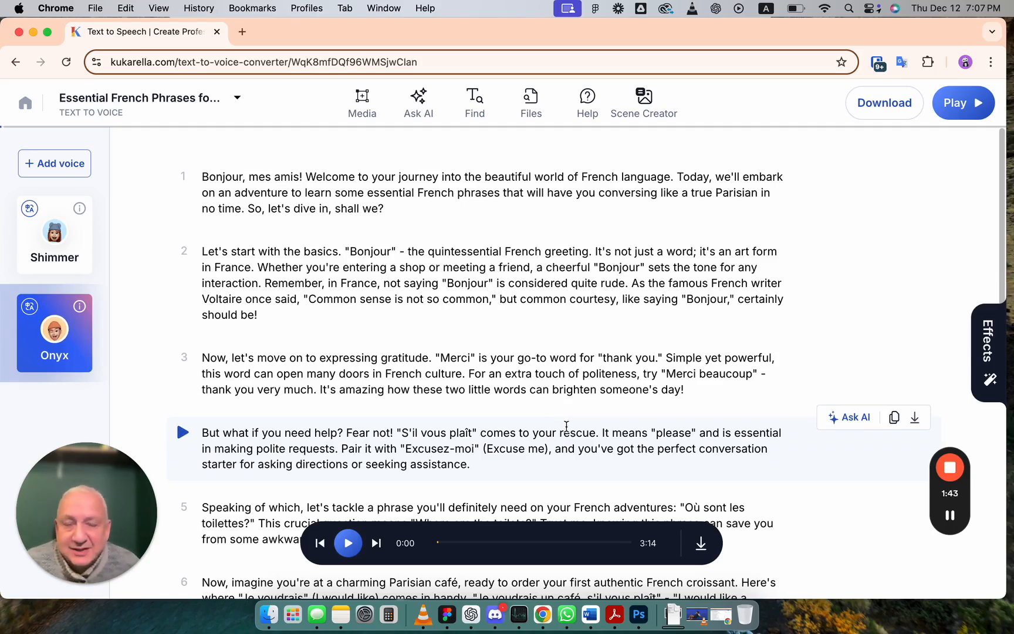
Leave the project and look through the articles in the Help Center's Behind the Voices collection.
click(25, 103)
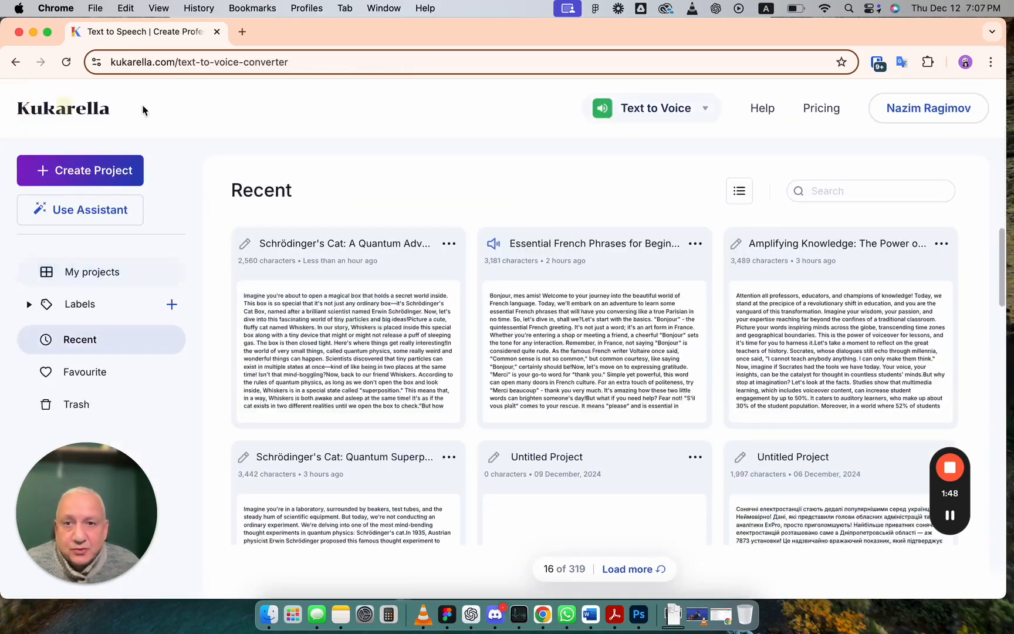
click(754, 113)
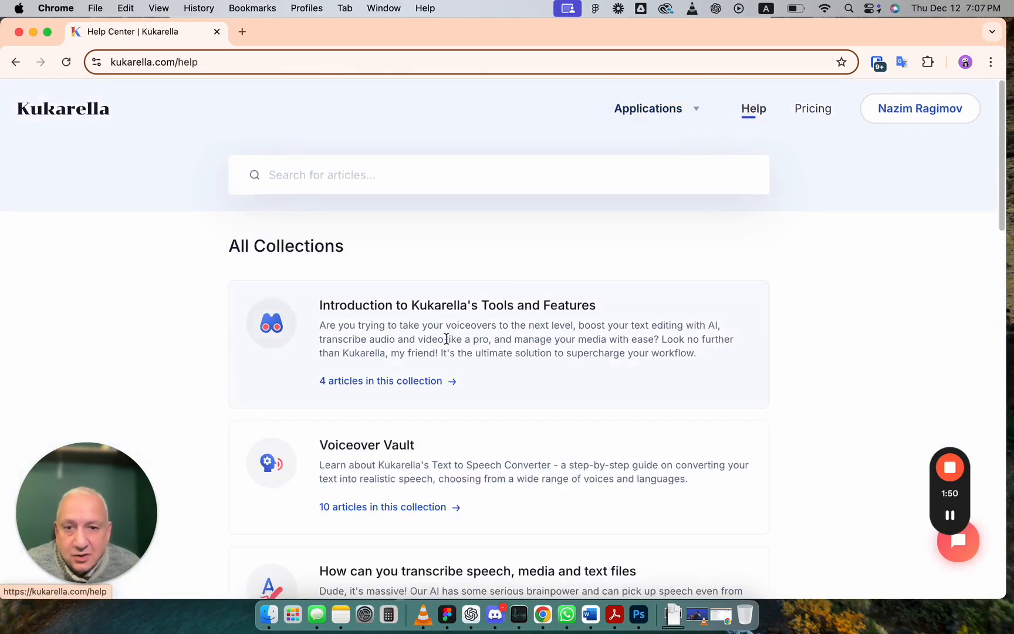
scroll(448, 340, down, 15)
scroll(410, 352, up, 6)
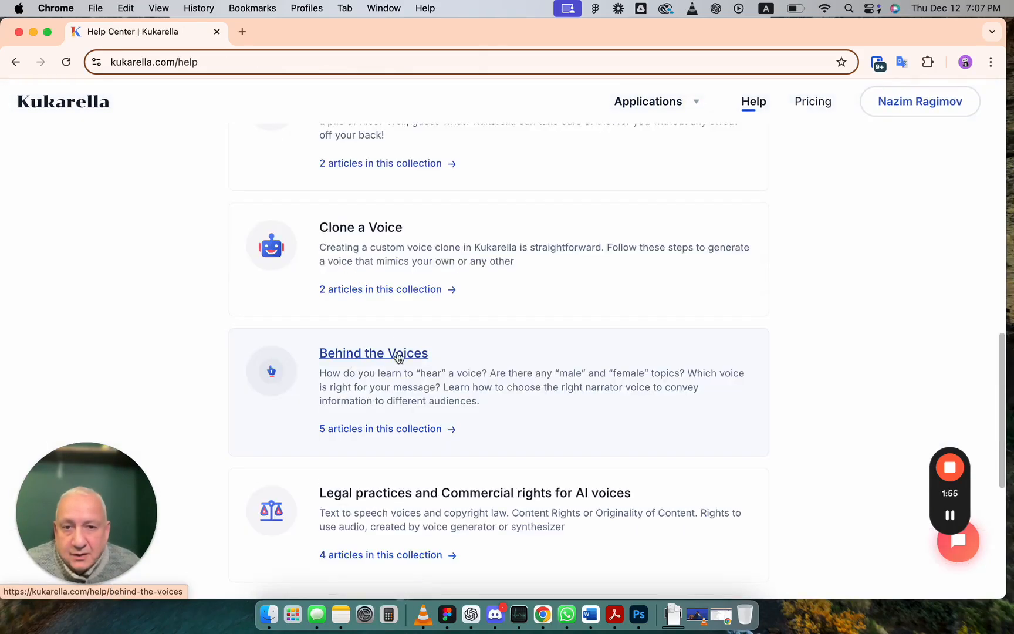
click(400, 355)
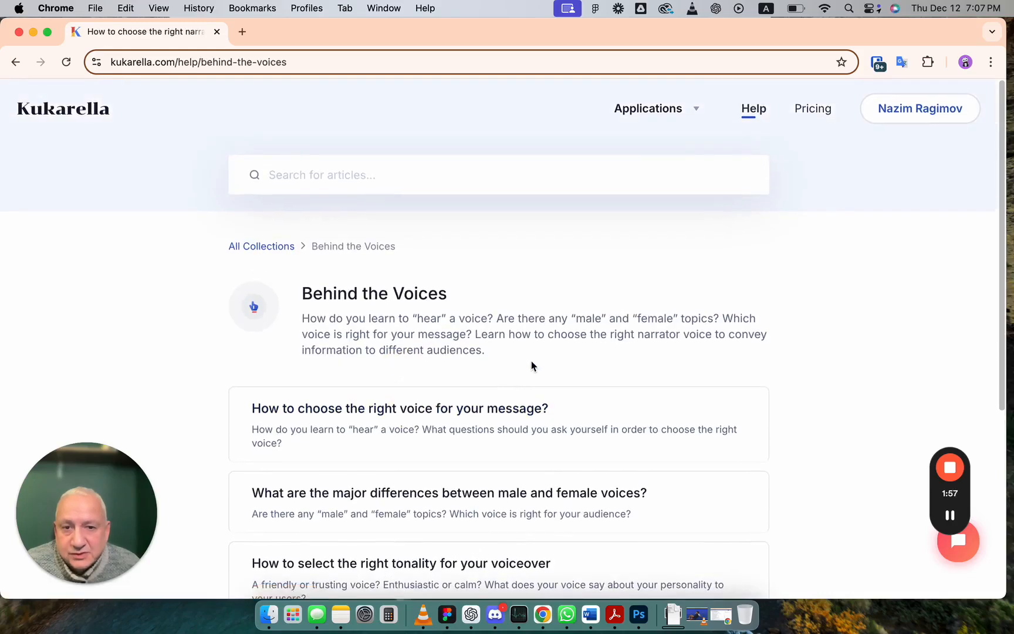
scroll(532, 366, down, 5)
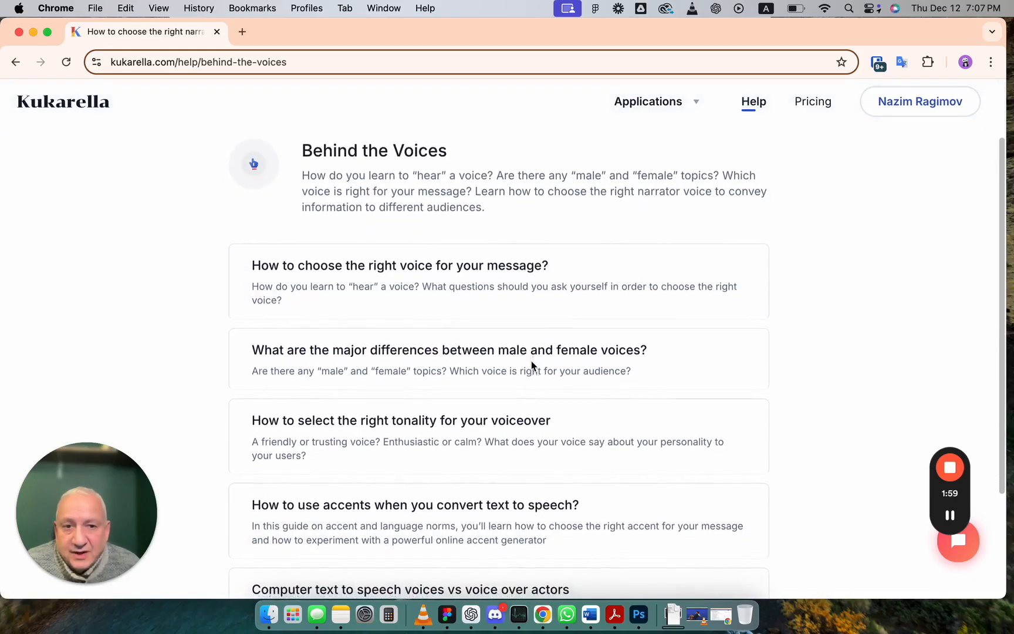
scroll(532, 366, down, 5)
scroll(532, 364, up, 5)
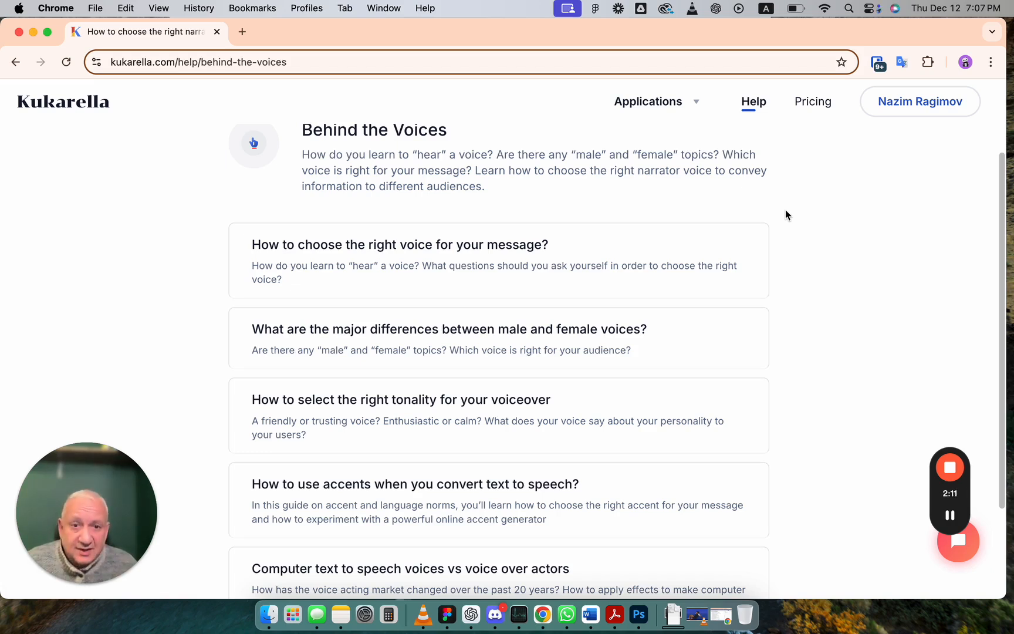
Return to the Text to Voice application and reopen the Essential French Phrases project.
mouse_move(675, 104)
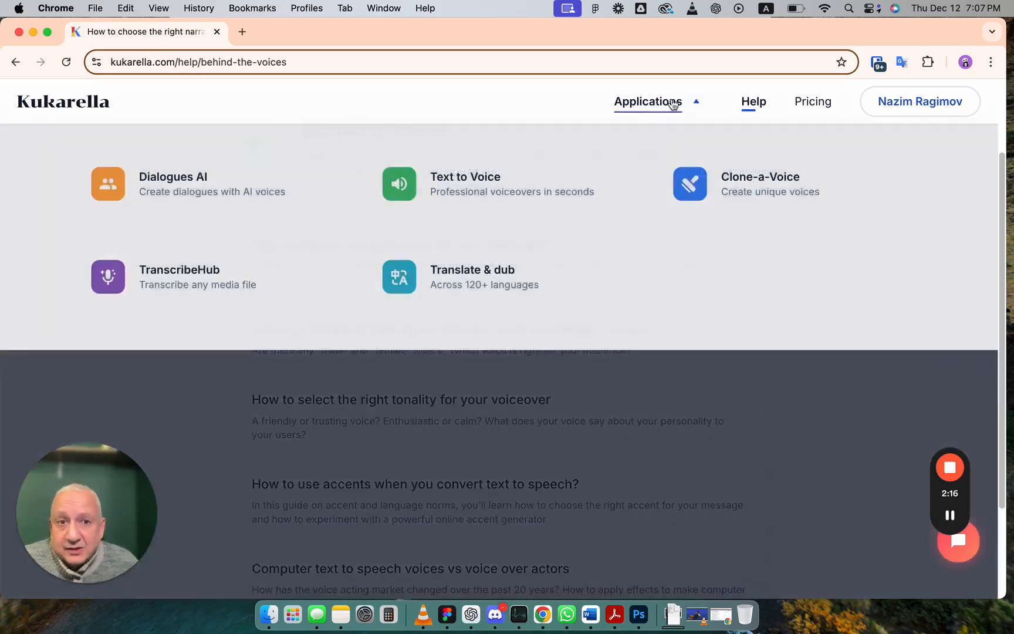
click(453, 190)
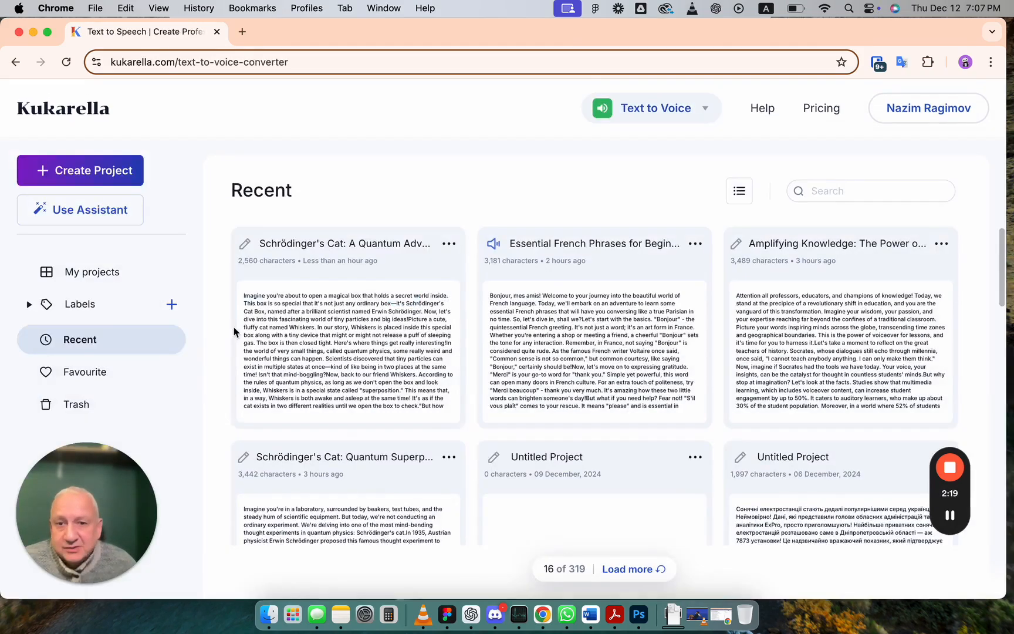
click(593, 357)
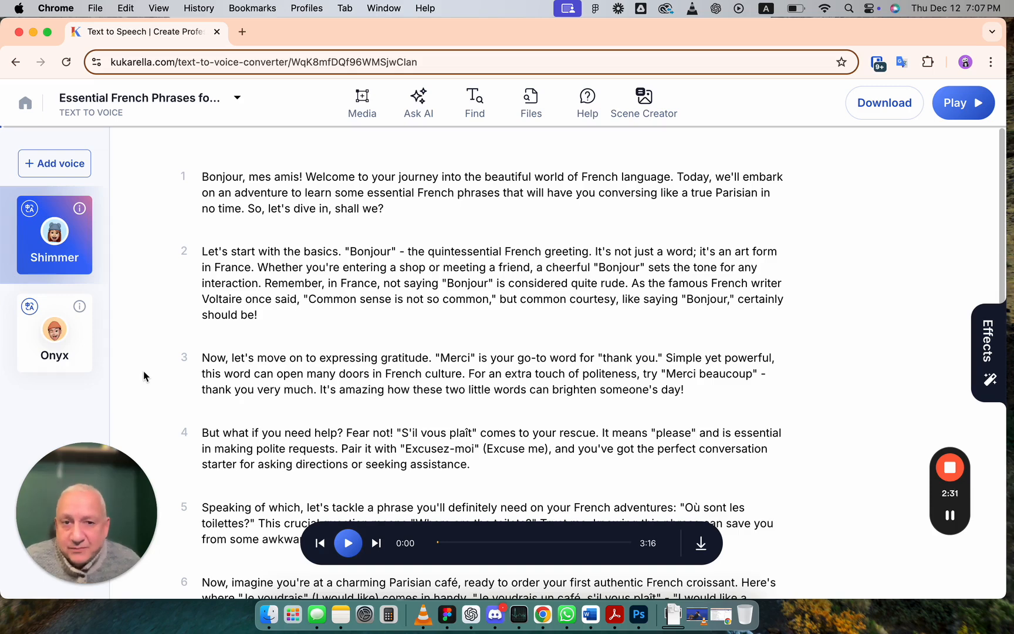
Open the voice library for adding a voice and browse its languages, choosing English (US).
mouse_move(173, 310)
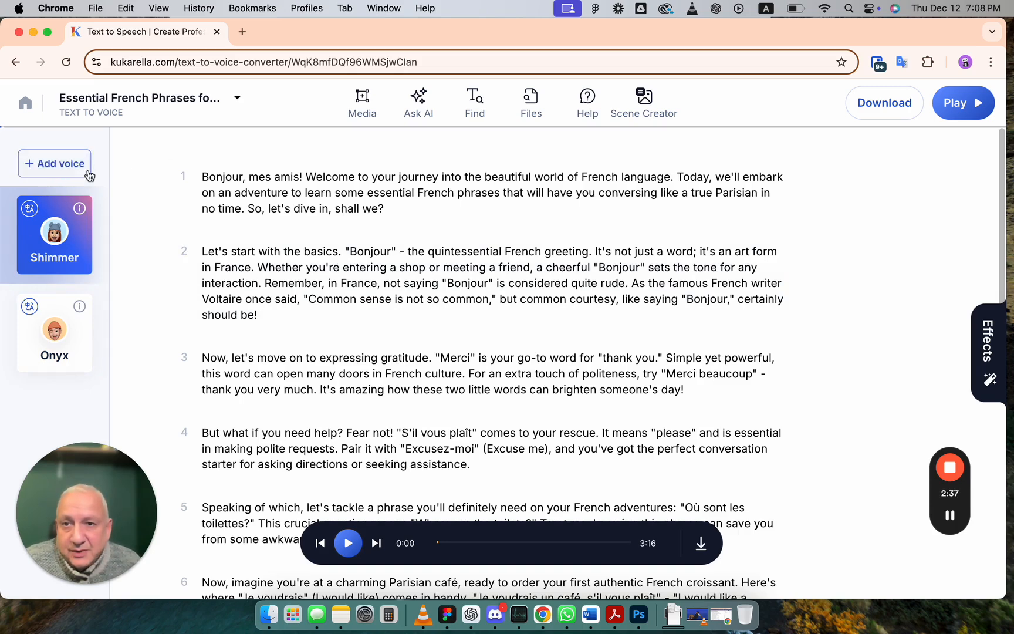
click(42, 168)
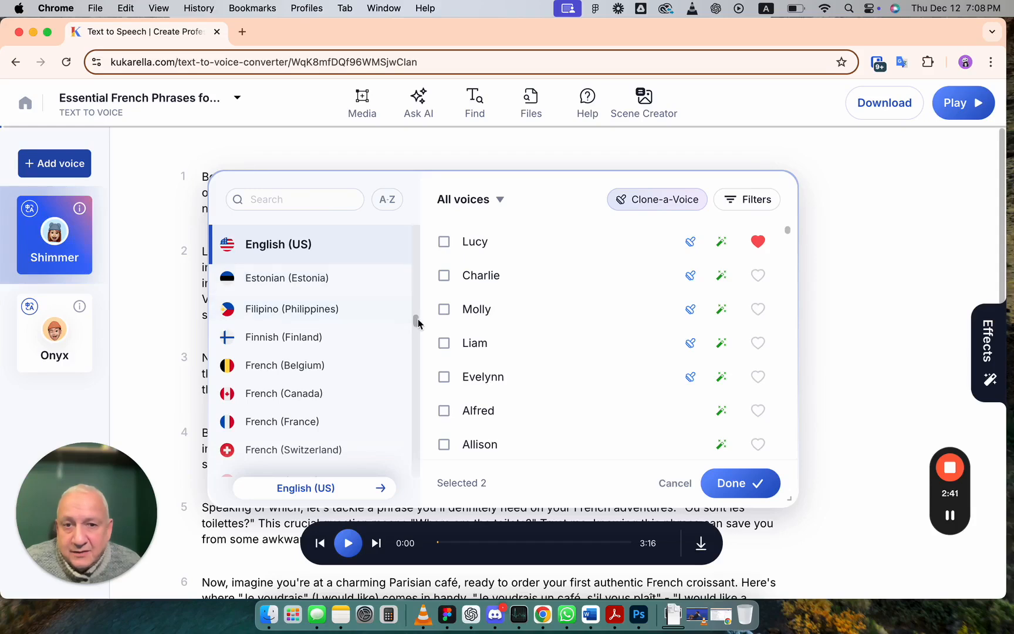
mouse_move(417, 318)
mouse_down()
mouse_move(420, 226)
mouse_move(416, 316)
mouse_move(426, 297)
mouse_move(397, 436)
mouse_move(407, 425)
mouse_move(410, 308)
mouse_move(405, 320)
mouse_up()
scroll(396, 436, down, 5)
scroll(397, 437, up, 5)
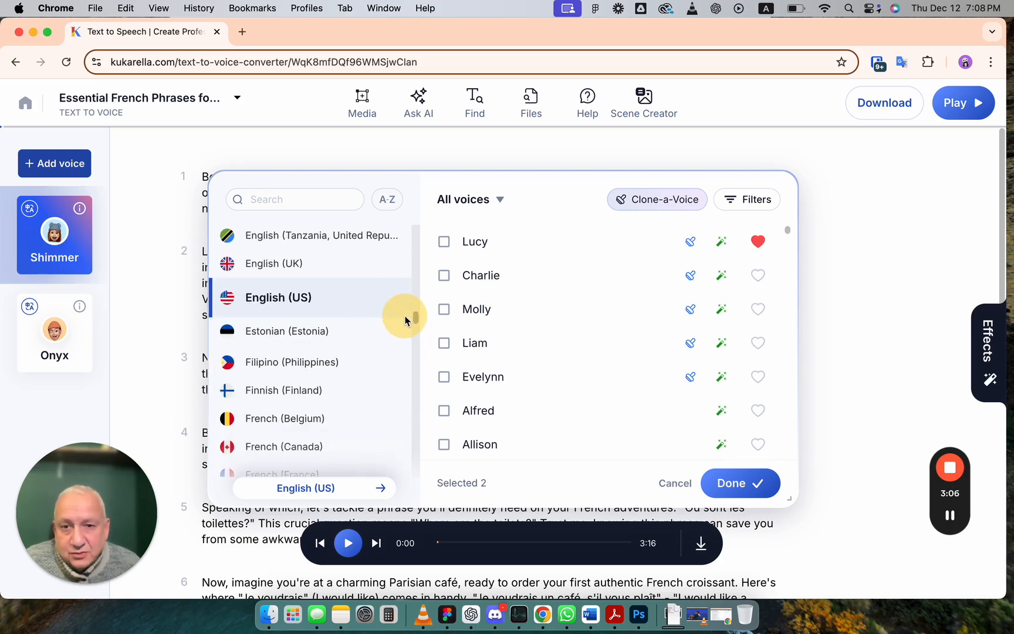
click(307, 297)
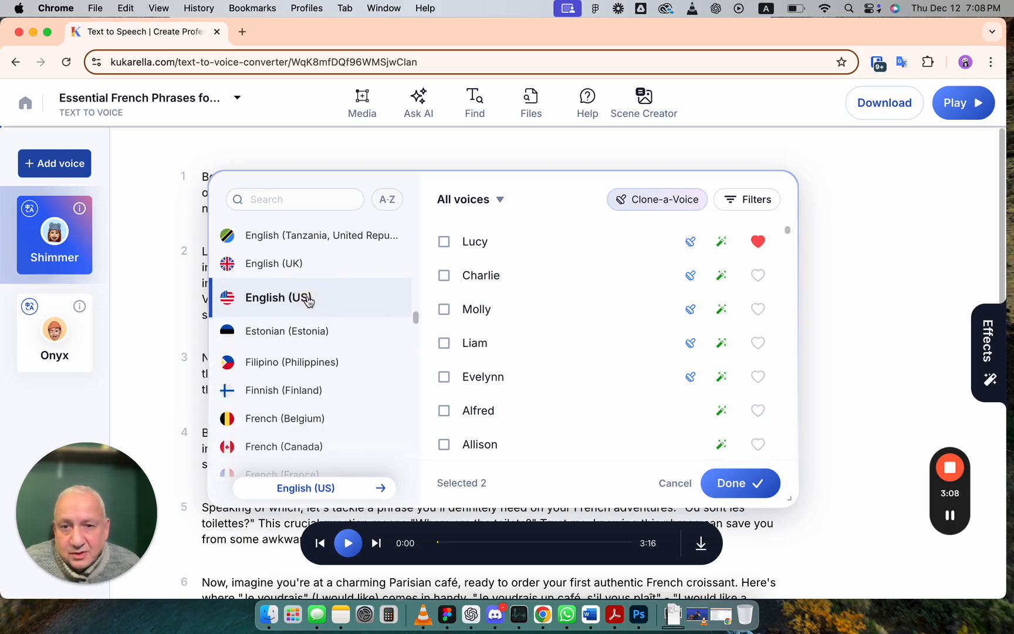
Review the voice filter options, including Multilingual, and close the voice library without applying any filter.
click(748, 199)
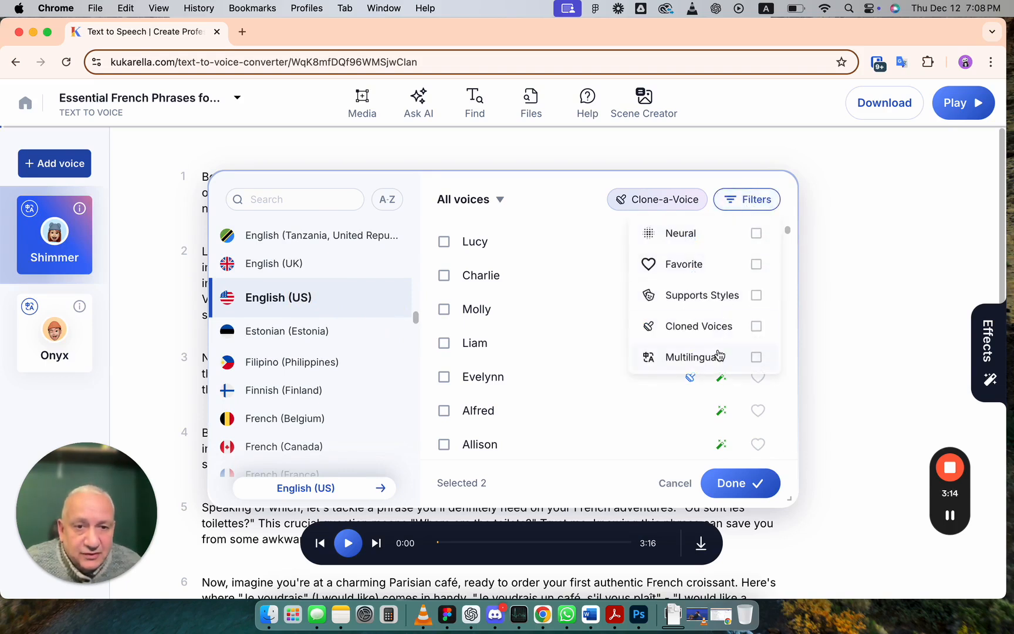
click(753, 196)
click(762, 201)
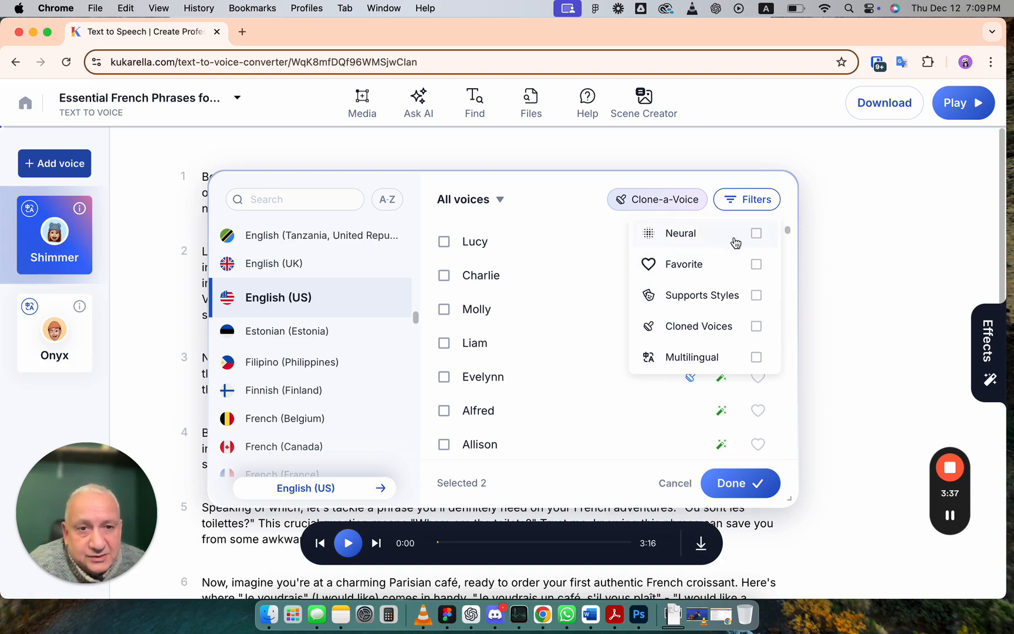
click(826, 309)
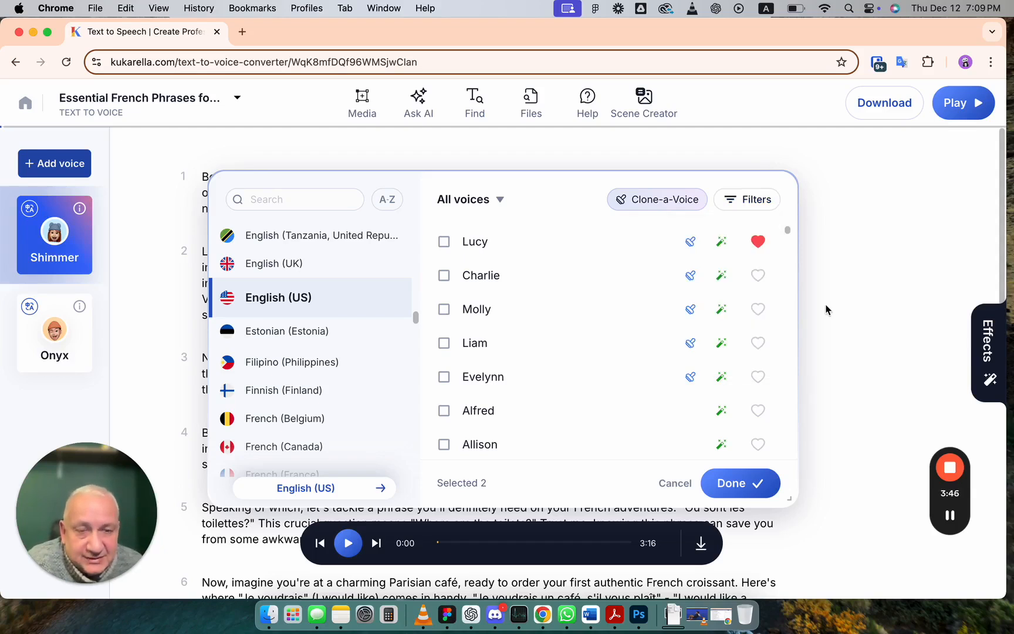
click(746, 200)
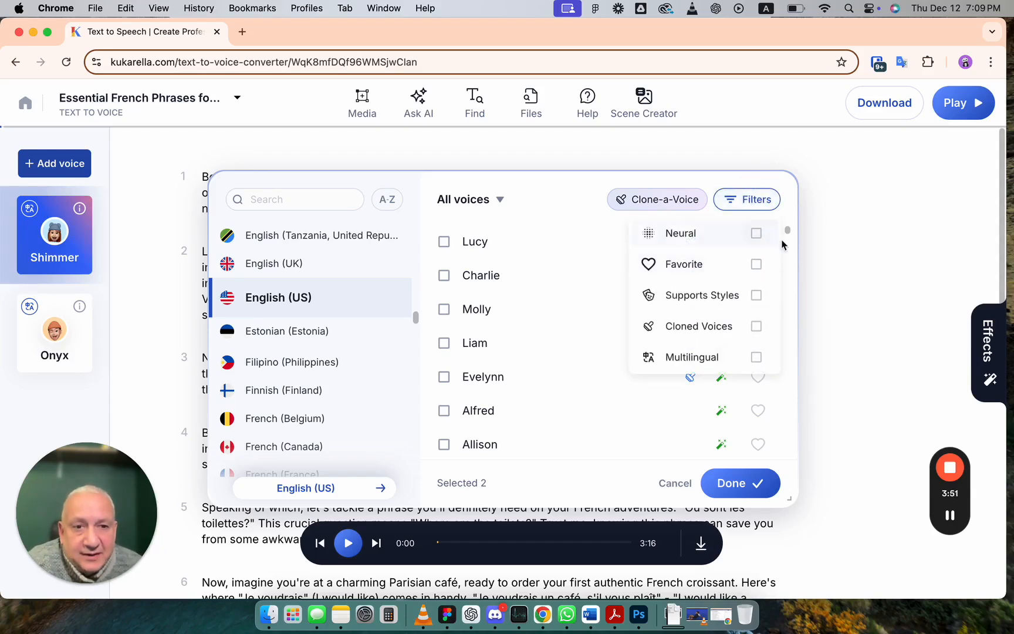
click(786, 199)
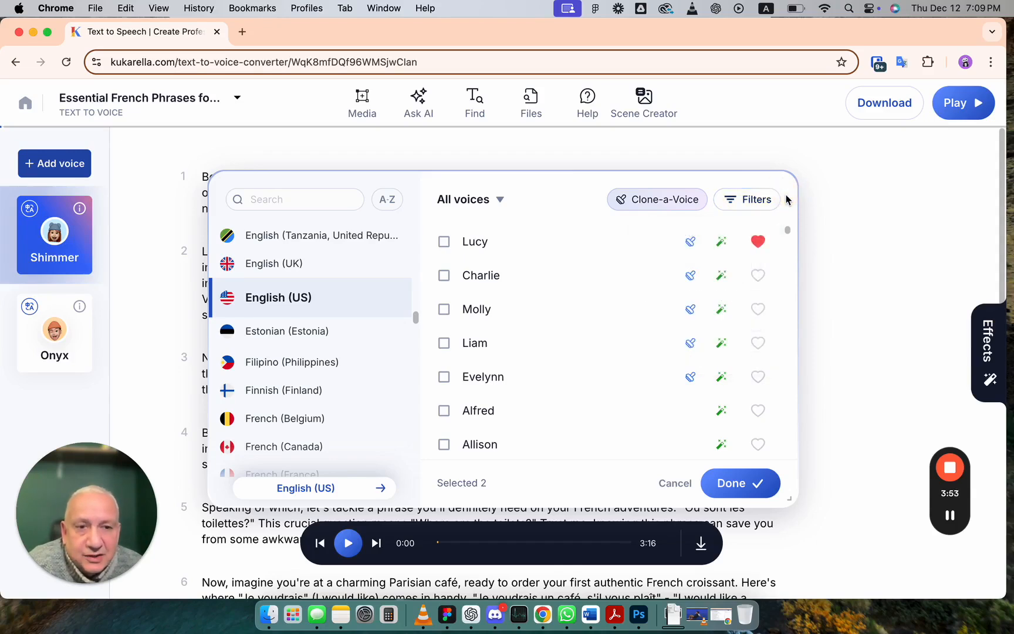
click(733, 482)
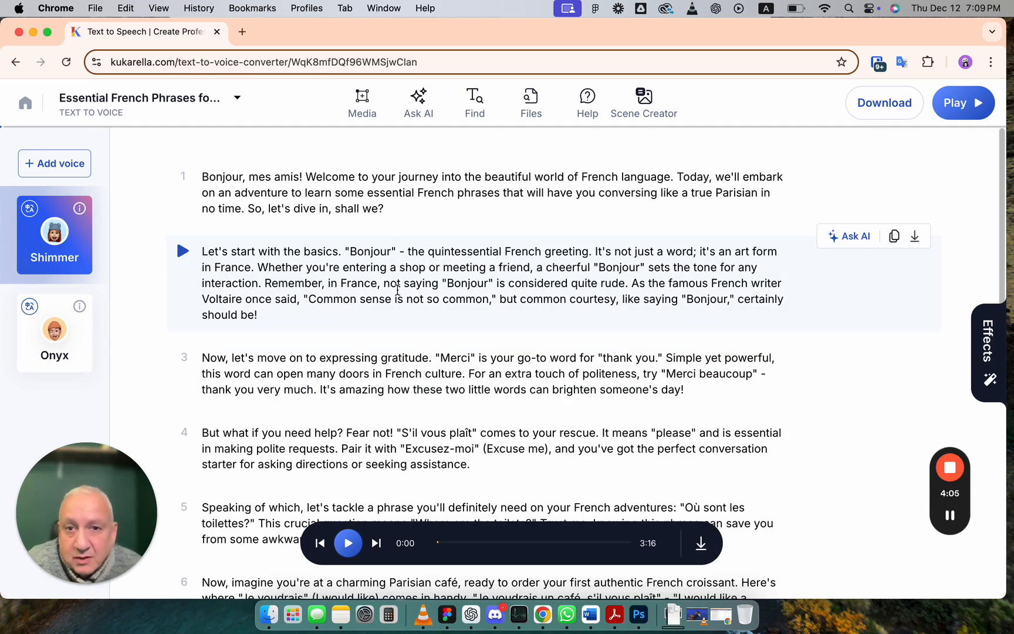
Preview the English (US) voice Andrew in the voice library and add it to the project.
click(47, 164)
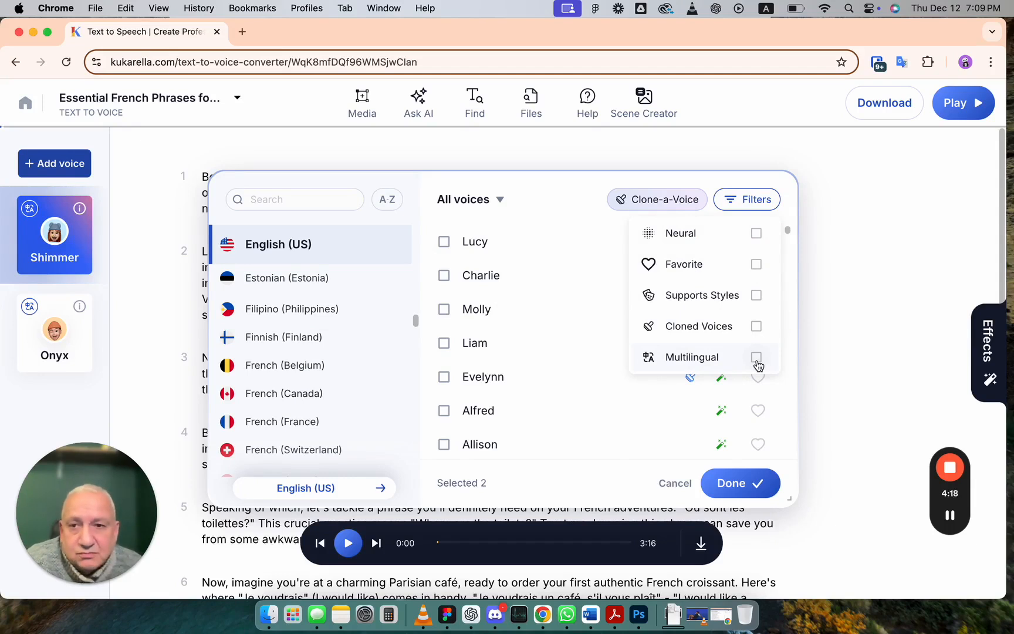
click(796, 197)
drag(789, 230, 785, 248)
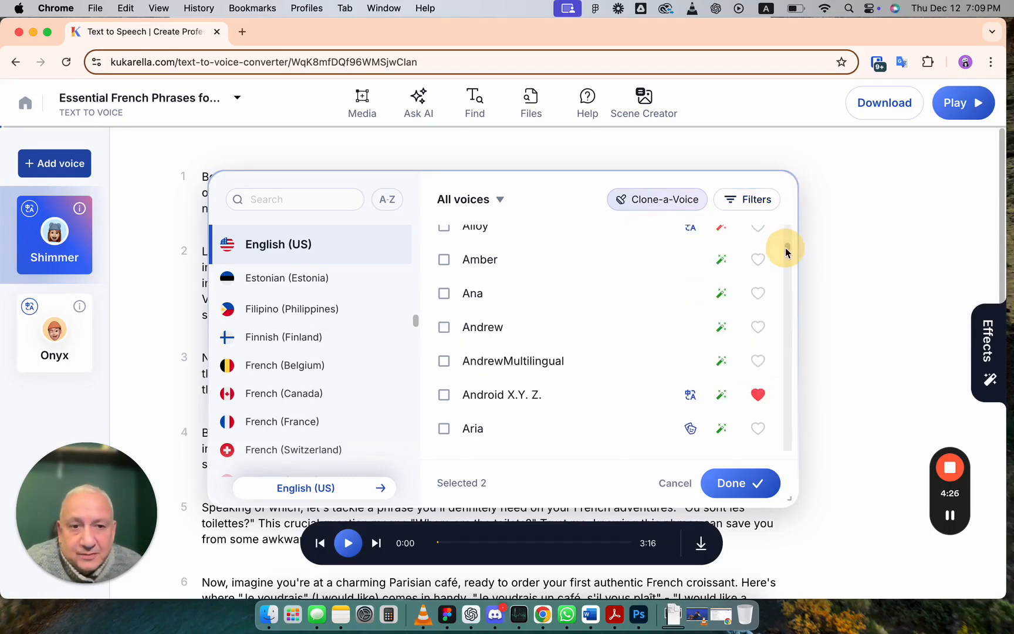
click(514, 329)
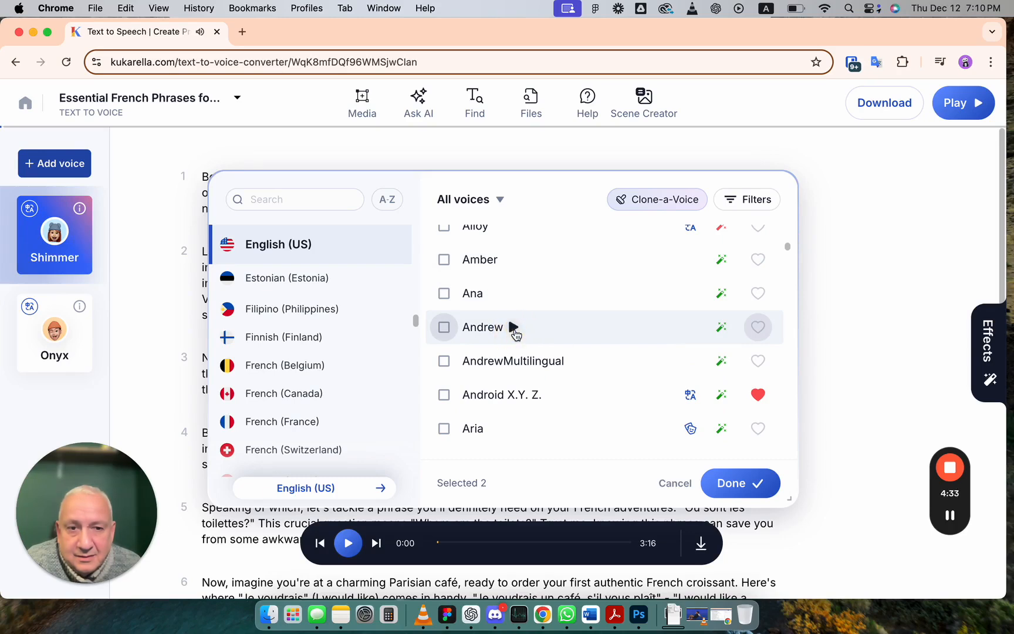
click(444, 332)
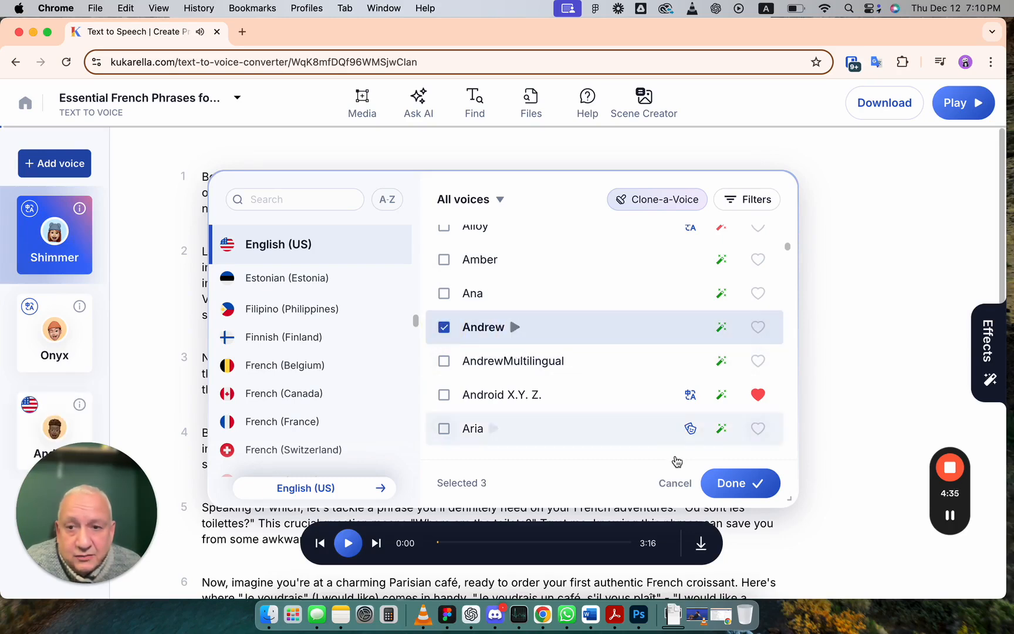
click(741, 483)
Switch to the Andrew voice and listen to the third paragraph about "Merci".
click(55, 419)
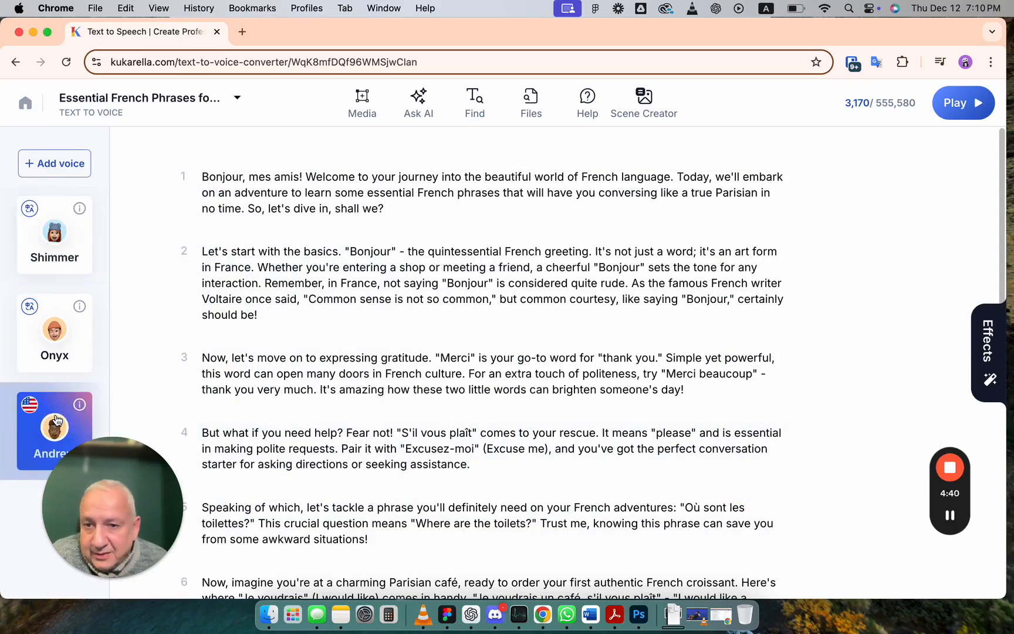
click(183, 357)
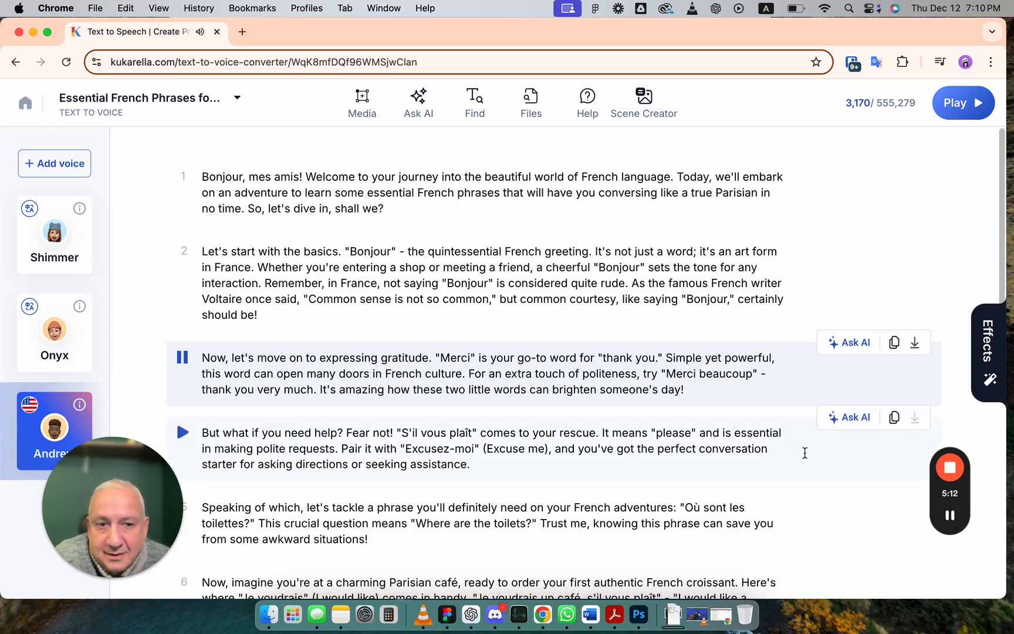
mouse_move(952, 468)
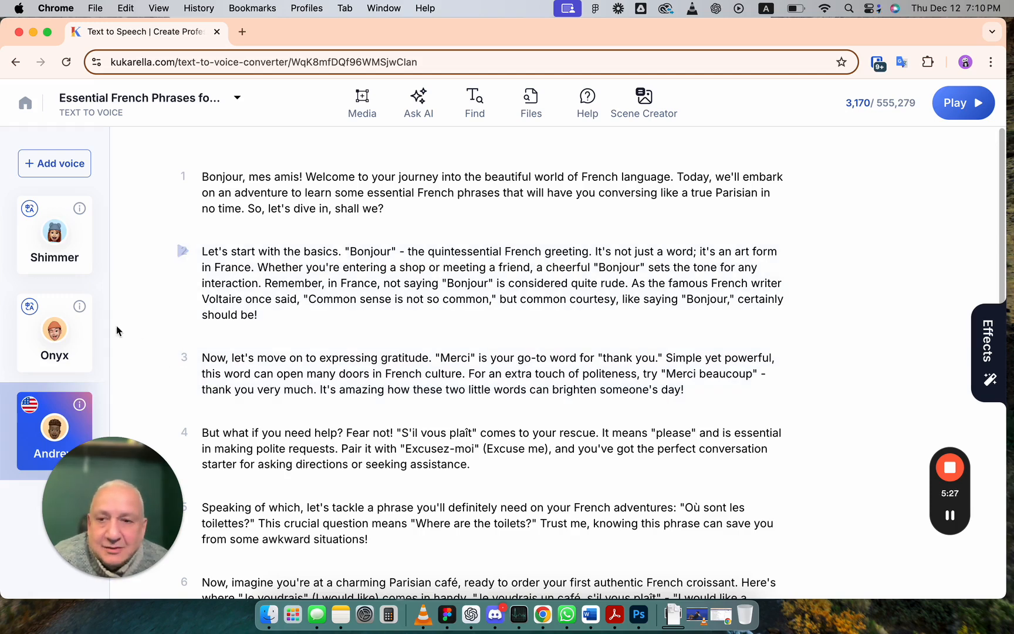
Switch to the multilingual Onyx voice, listen to the third paragraph for comparison, and stop its playback.
click(69, 338)
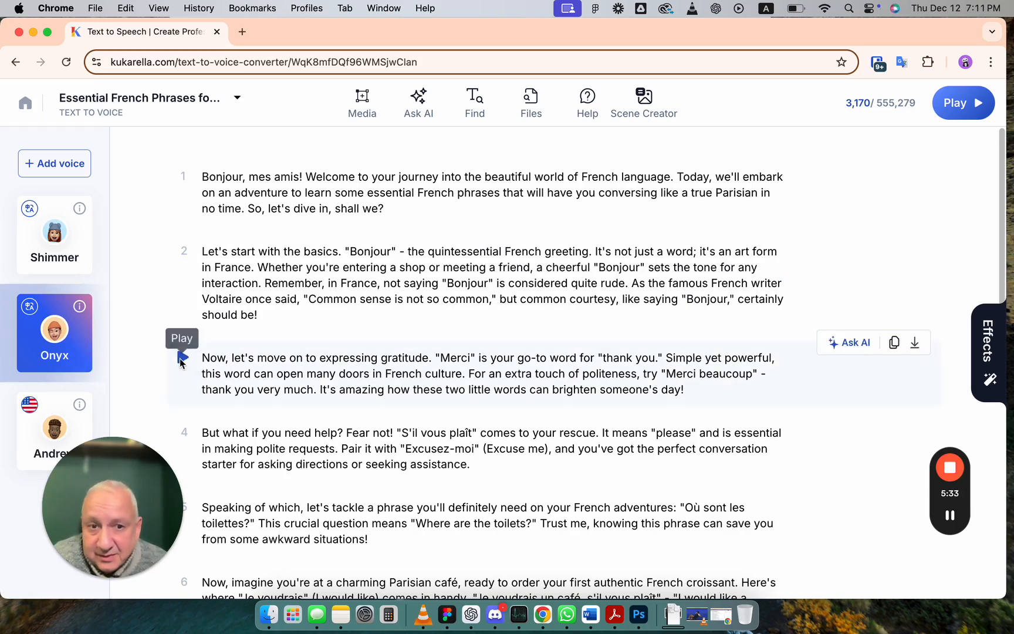
click(181, 357)
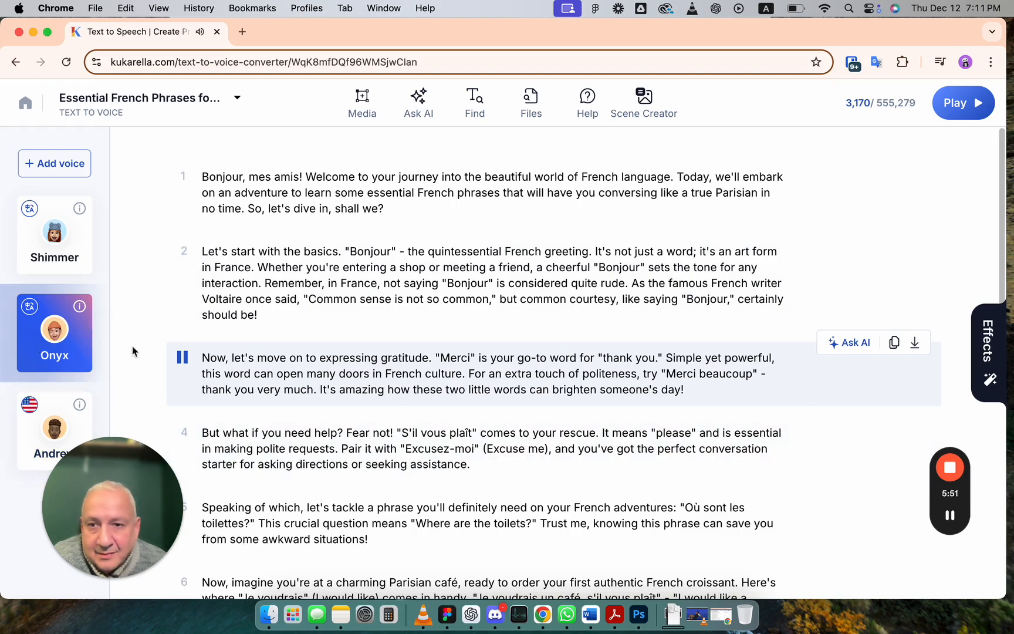
click(182, 357)
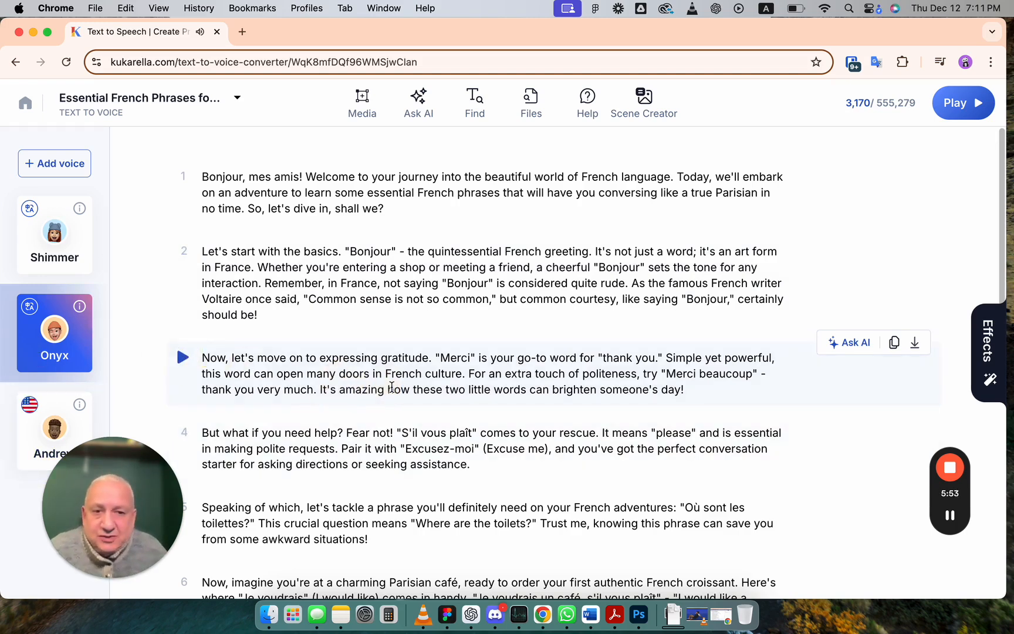
scroll(392, 388, down, 3)
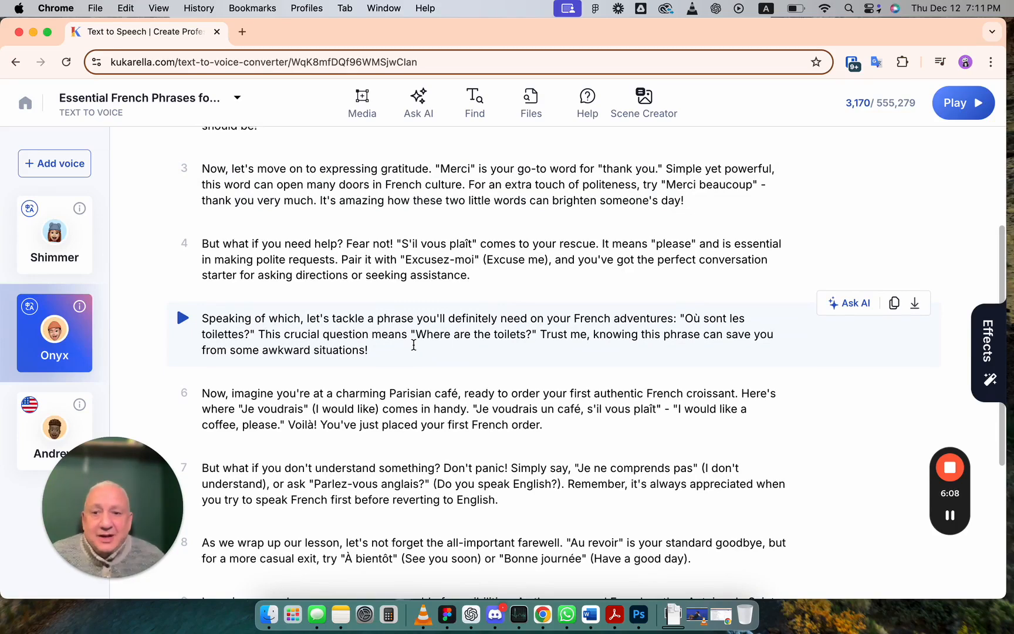
Open the voice library and filter the English (US) voices to those that support styles.
click(54, 163)
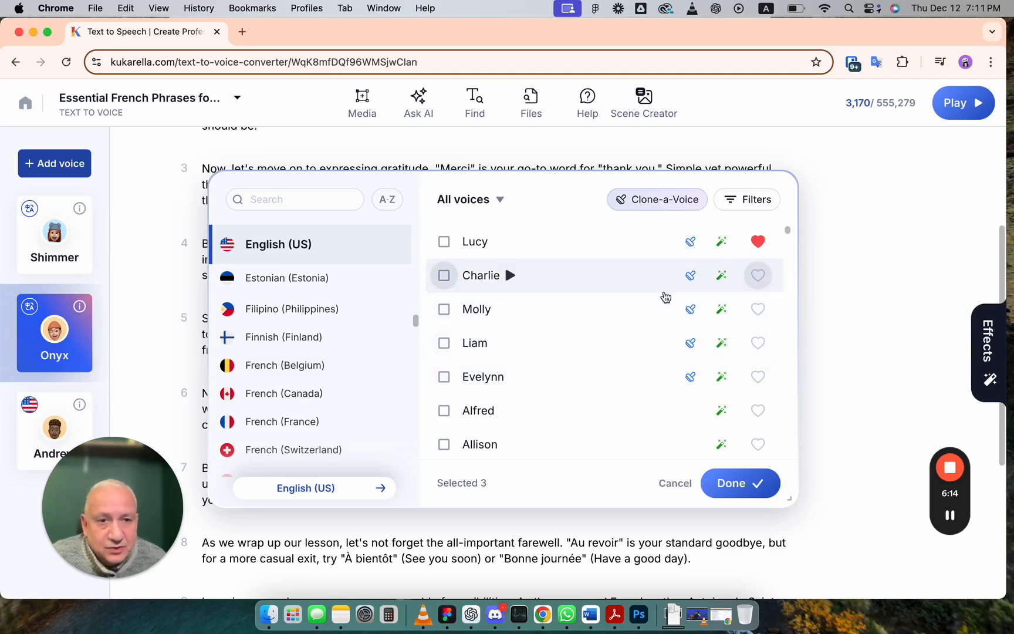
click(760, 203)
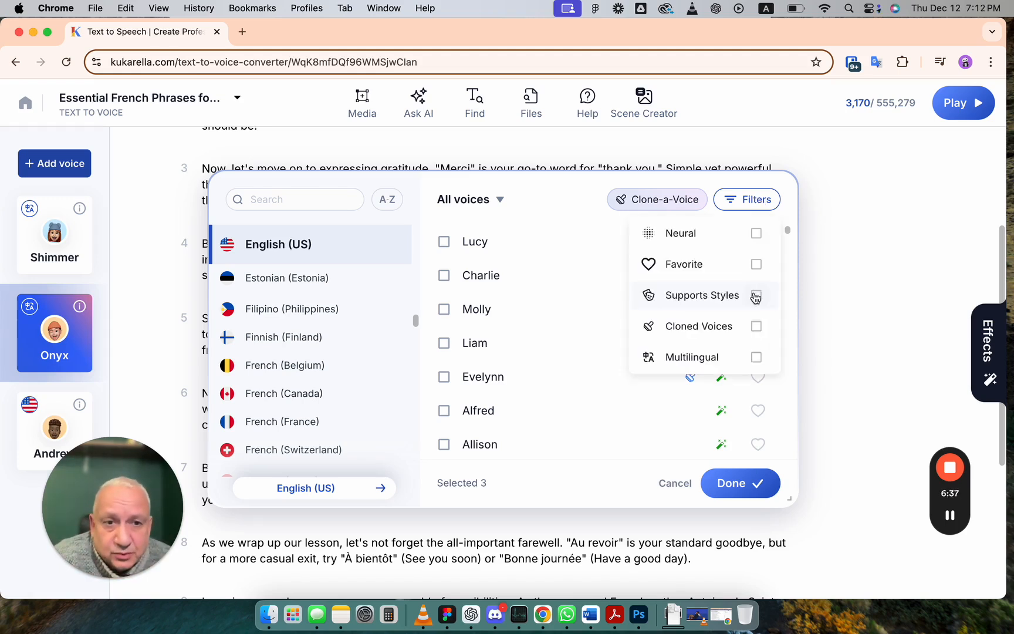
click(756, 297)
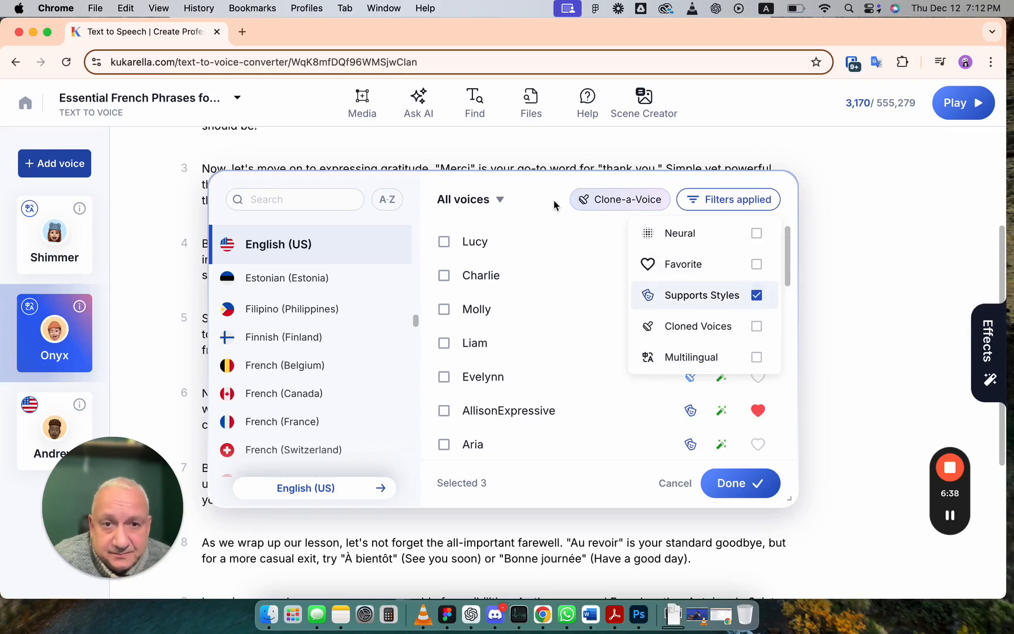
drag(787, 252, 790, 317)
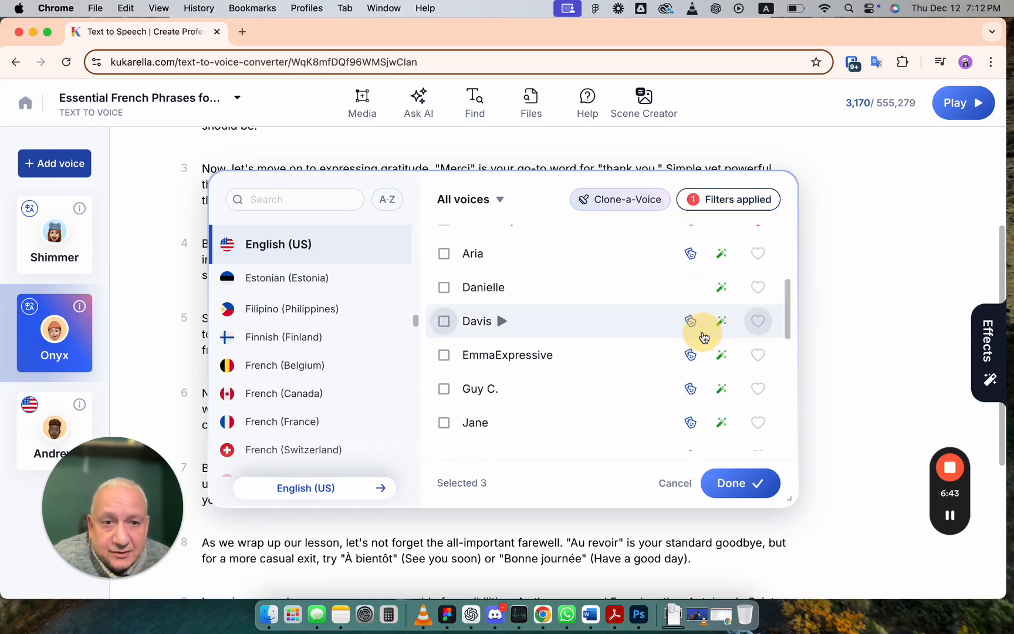
Check the supported styles of Davis, EmmaExpressive and Aria, and add Aria to the project as the active voice.
mouse_move(691, 322)
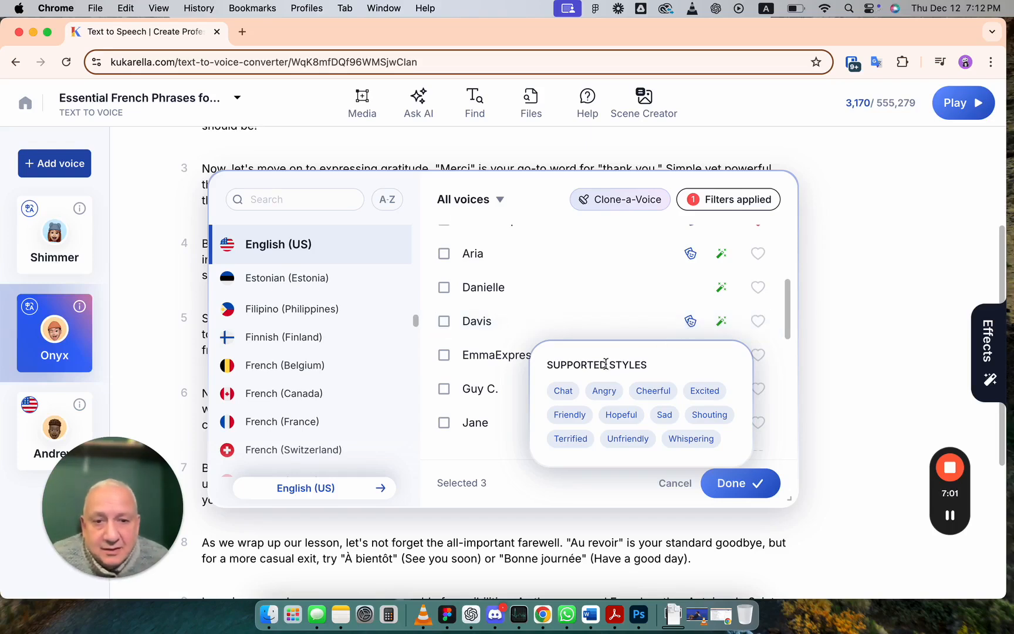
mouse_move(690, 357)
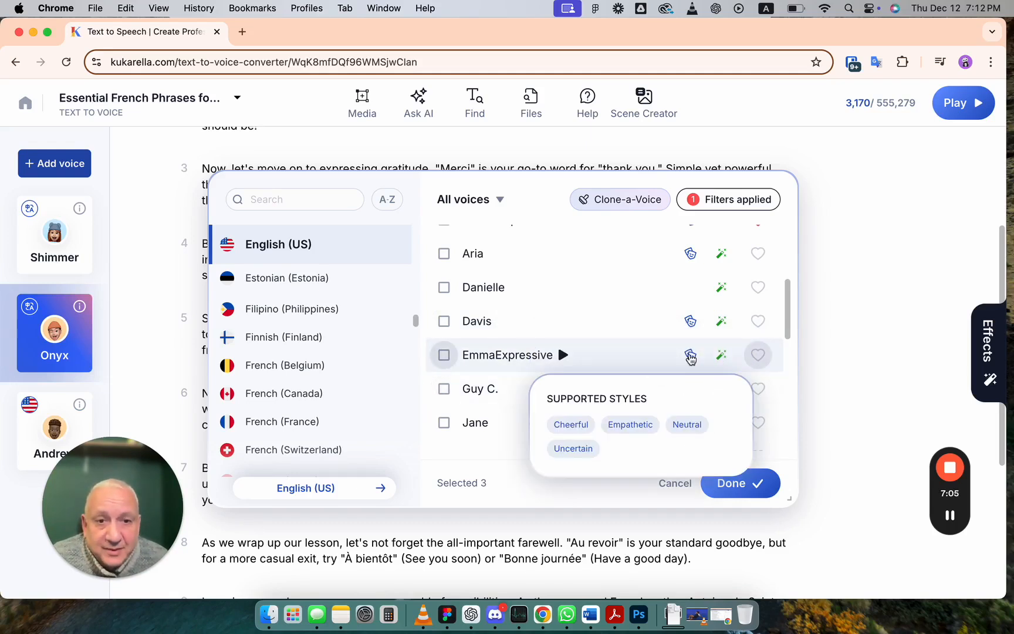
mouse_move(690, 253)
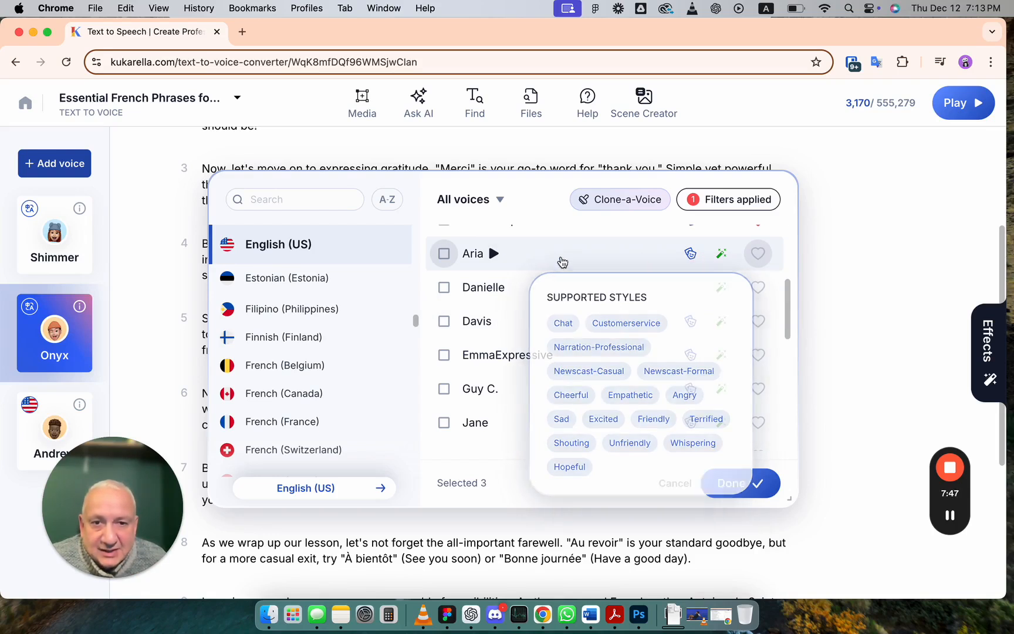
click(443, 254)
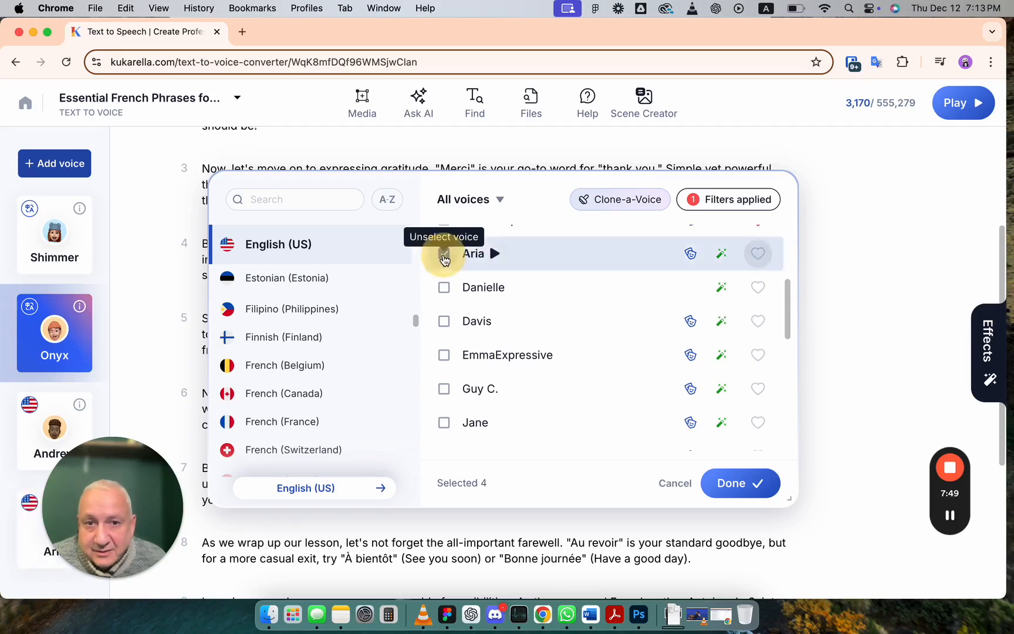
click(55, 524)
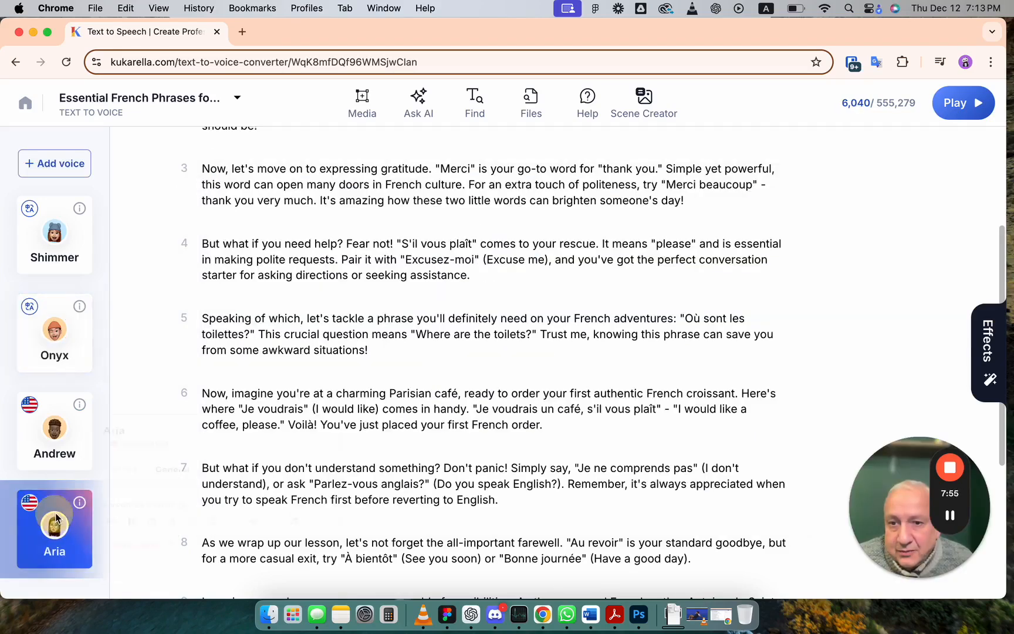
Review Aria's available speaking styles and set the voice's style to Narration-Professional.
click(79, 502)
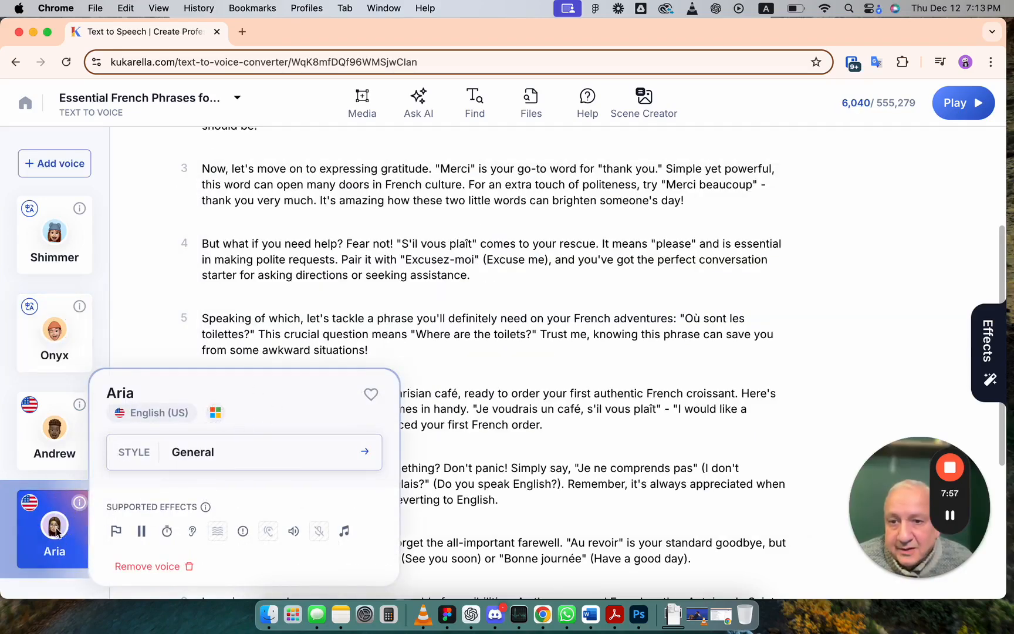
click(244, 458)
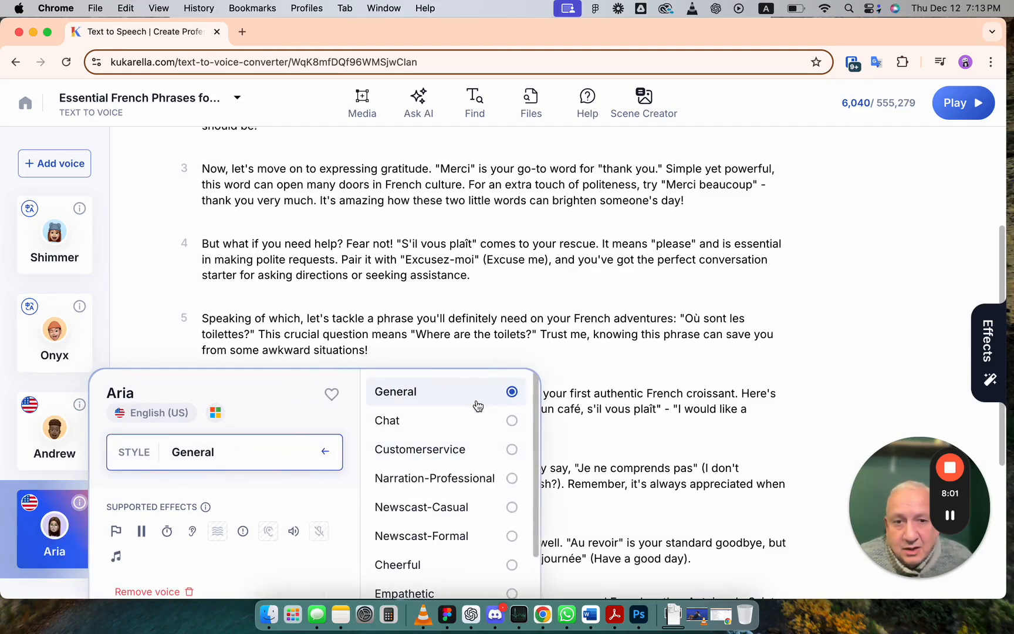
scroll(492, 426, down, 5)
scroll(493, 426, up, 5)
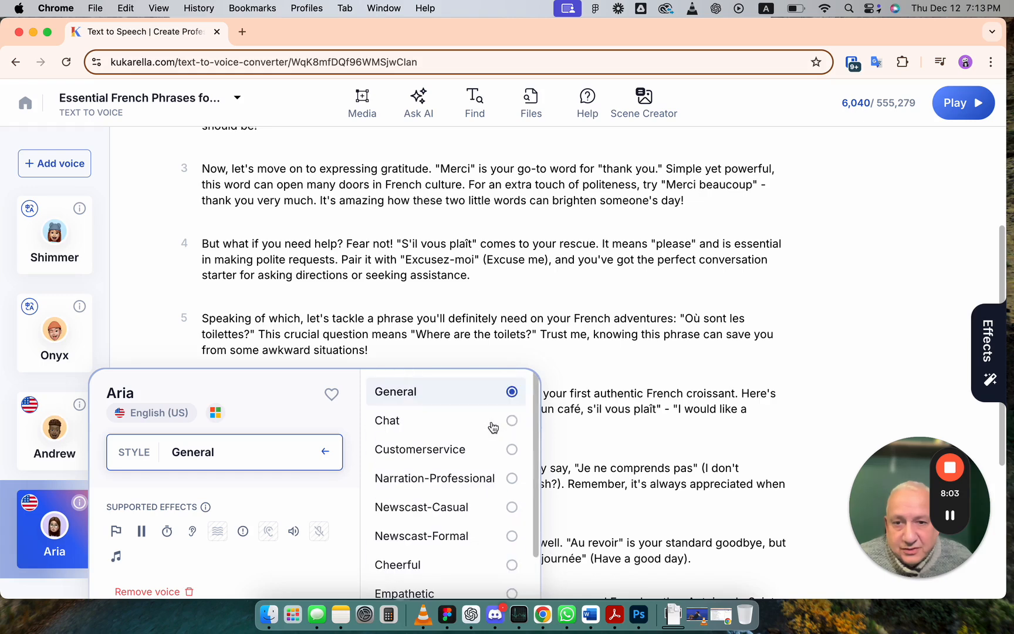
click(449, 368)
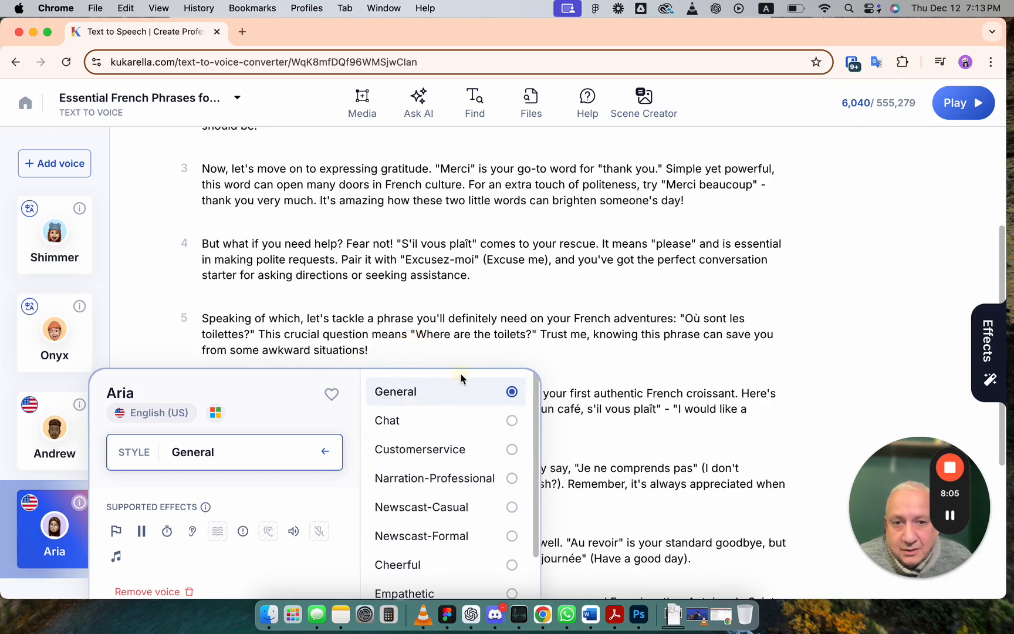
triple_click(510, 357)
scroll(515, 453, down, 3)
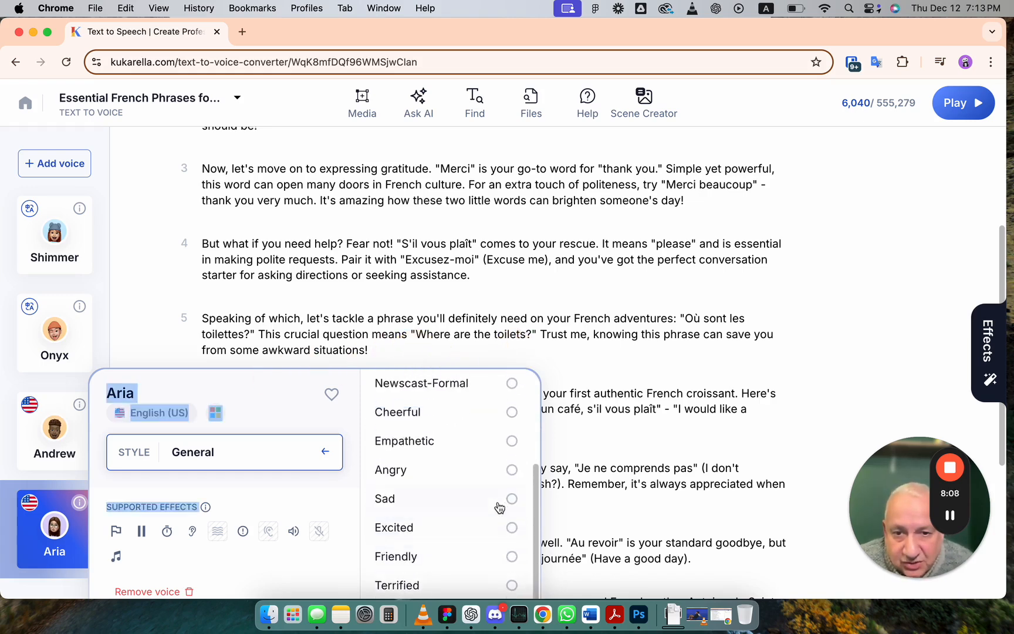
scroll(498, 507, up, 3)
click(514, 478)
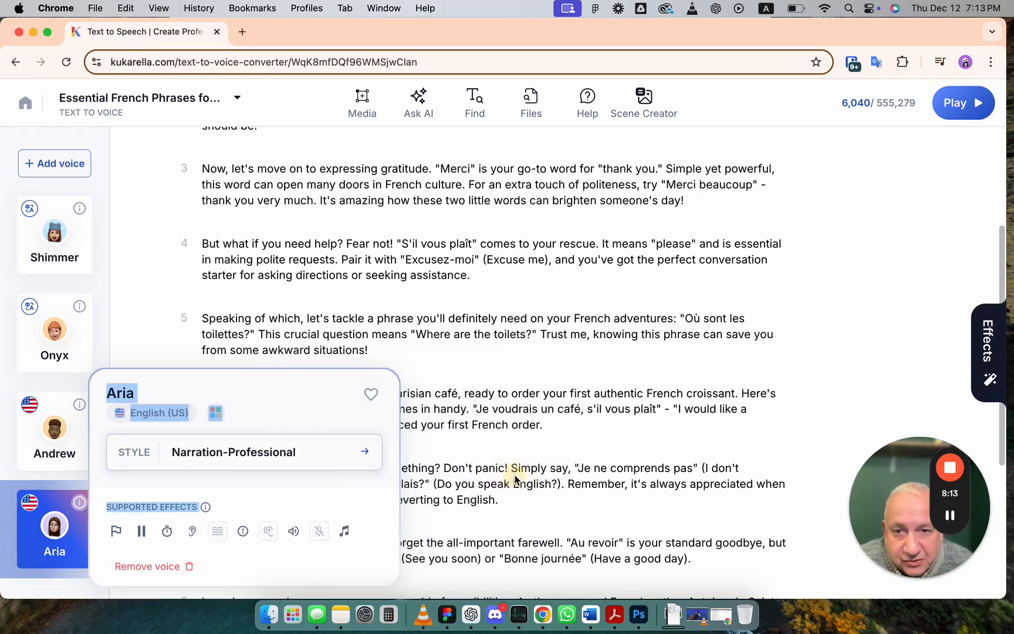
click(461, 484)
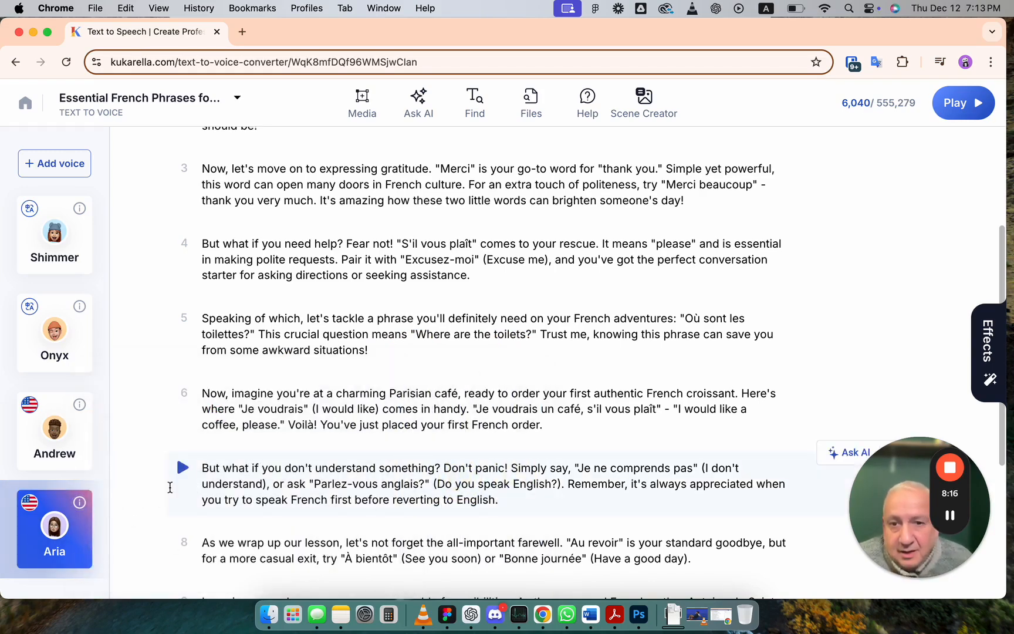
Listen to the sixth paragraph about the Parisian café in Aria's Narration-Professional style, and stop the playback.
mouse_move(185, 318)
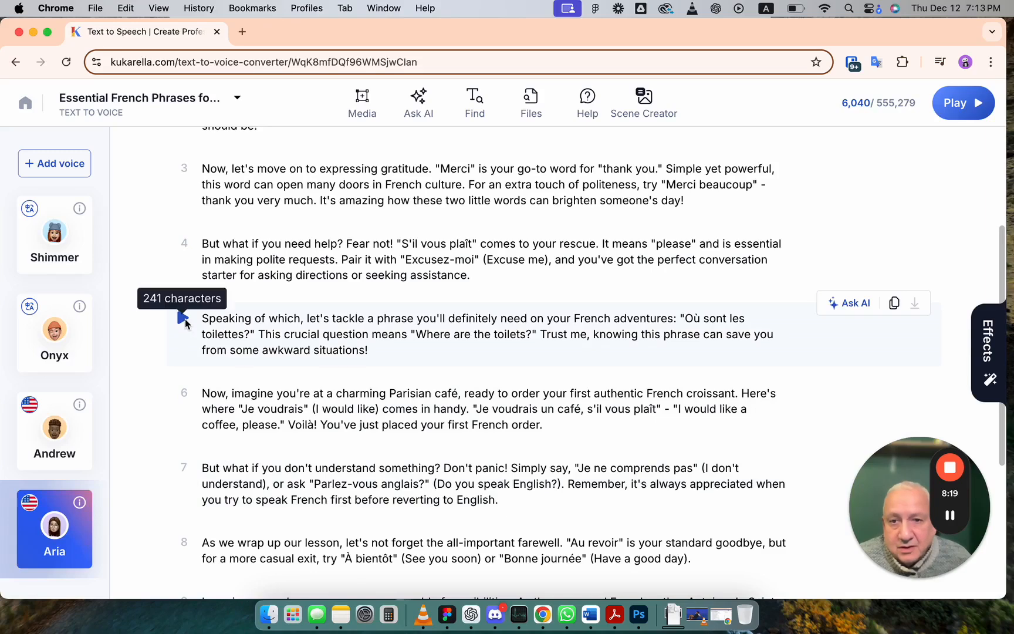
mouse_move(185, 394)
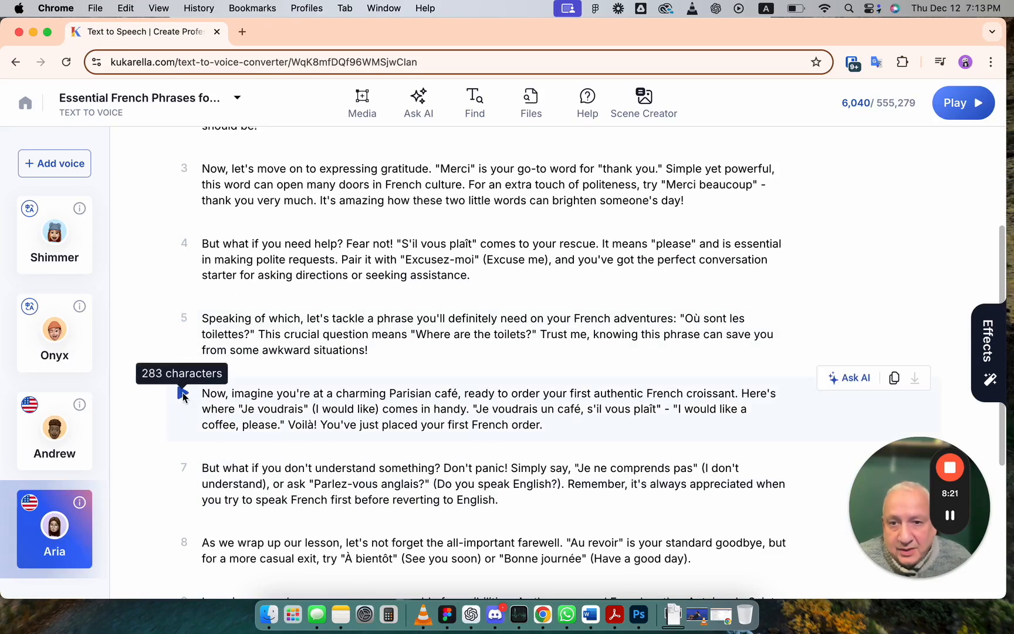
click(183, 395)
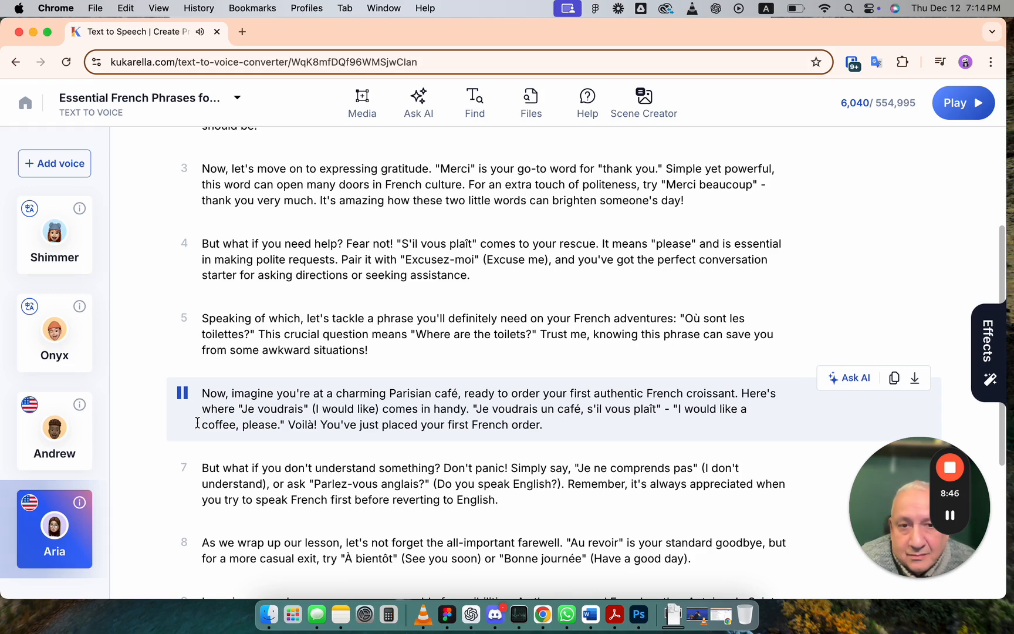
click(185, 395)
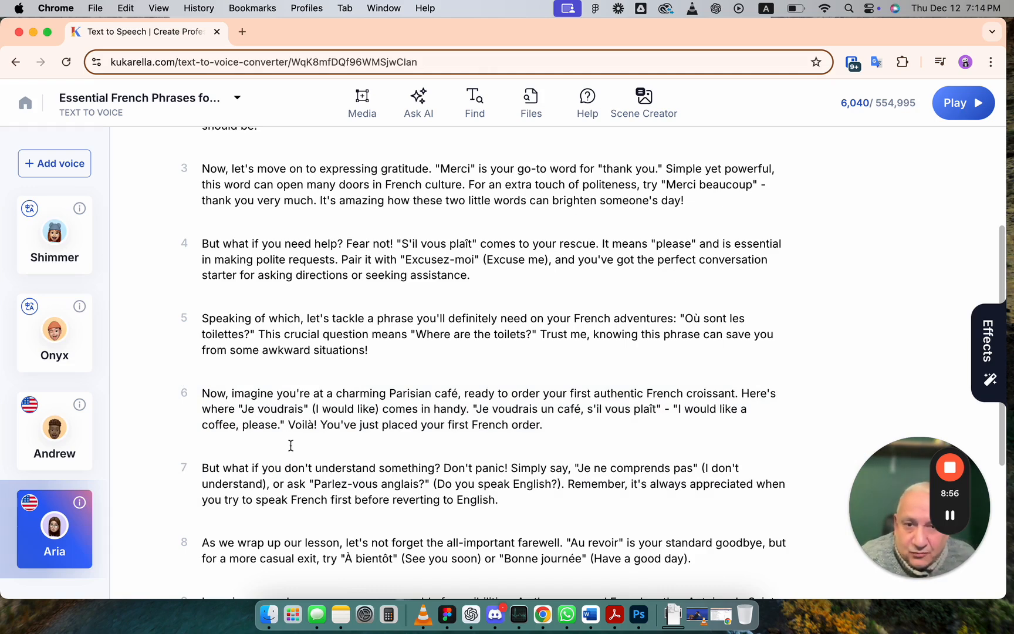
Set Aria's style to Empathetic and listen to the seventh paragraph, beginning "But what if you don't understand something?".
mouse_move(253, 411)
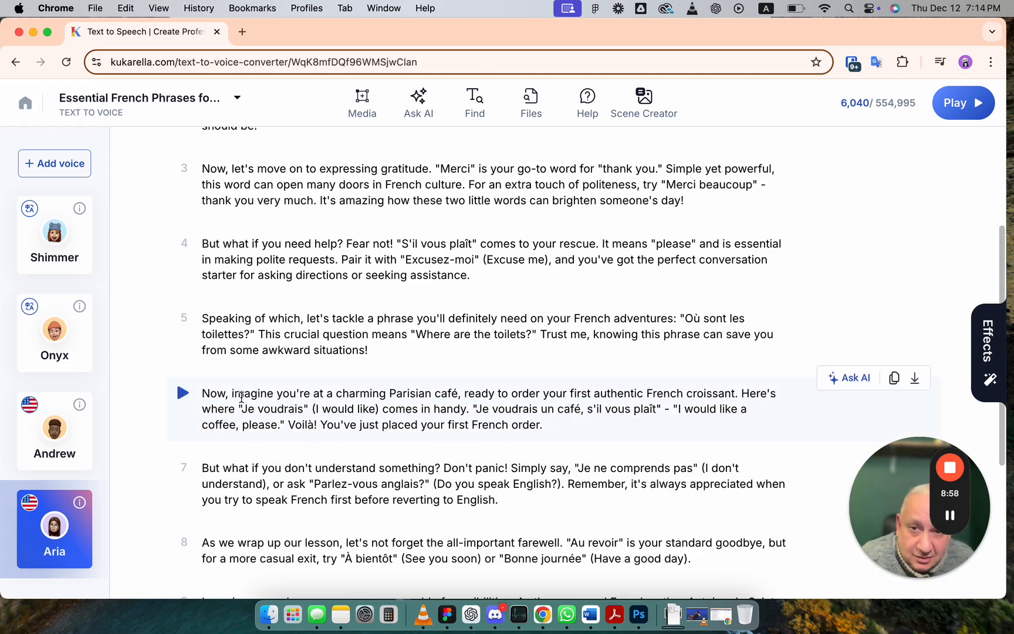
click(58, 528)
click(256, 455)
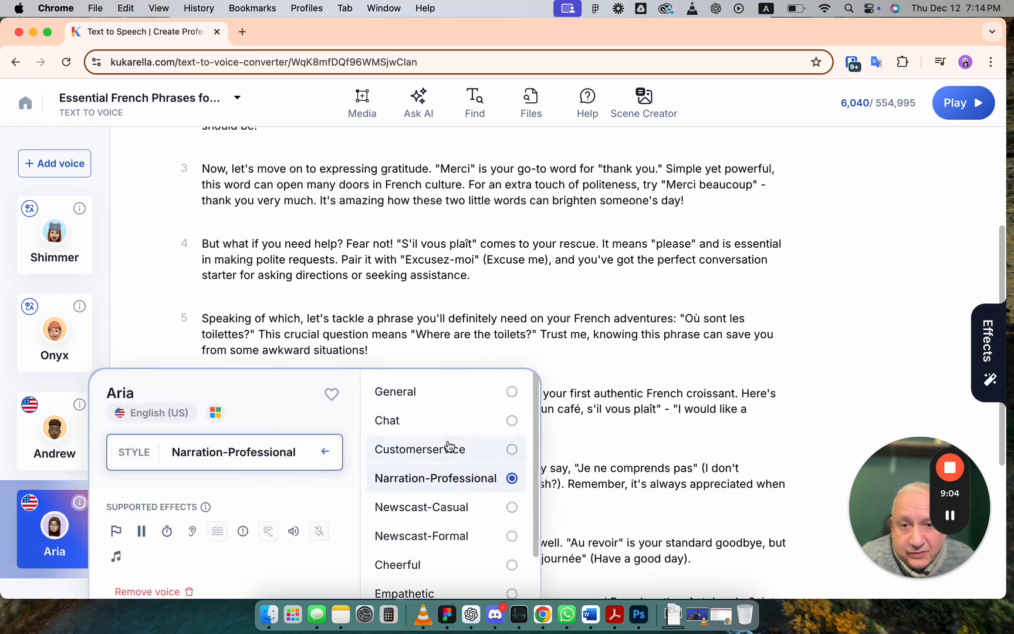
scroll(493, 487, down, 1)
scroll(481, 493, down, 6)
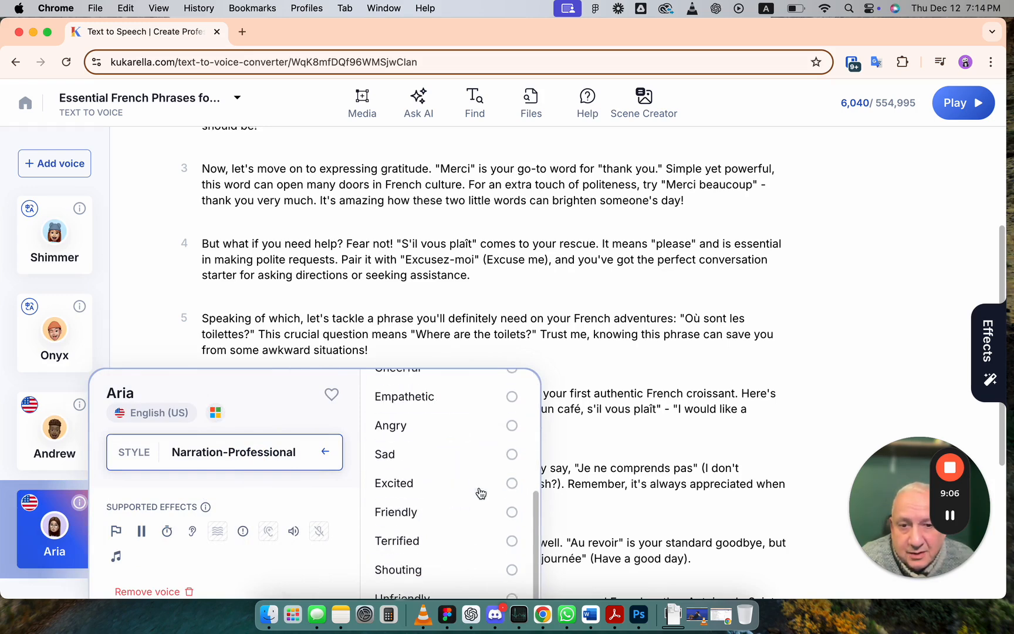
click(512, 397)
click(524, 414)
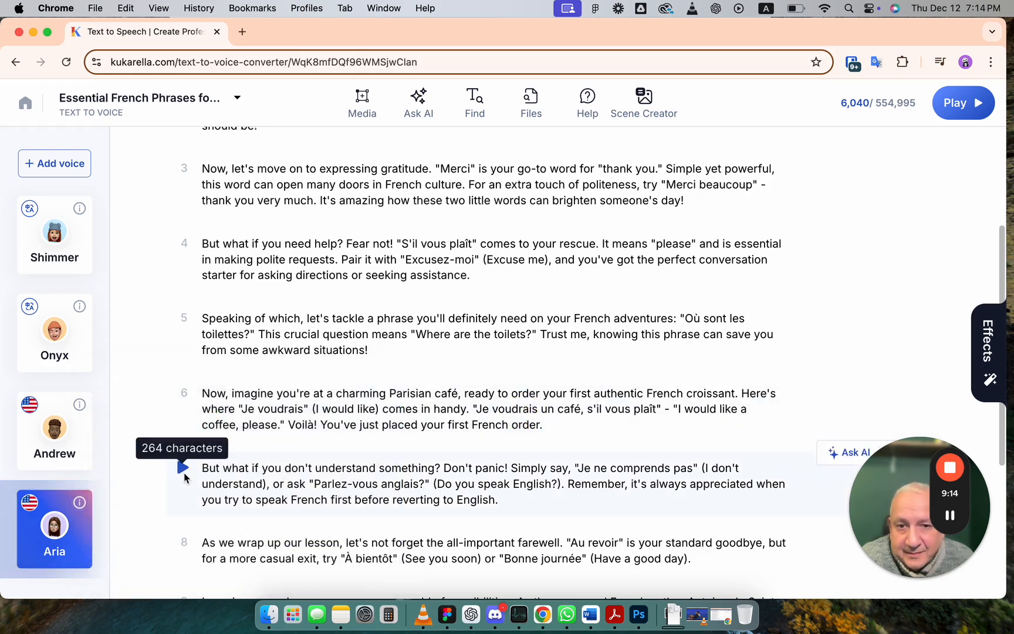
click(184, 472)
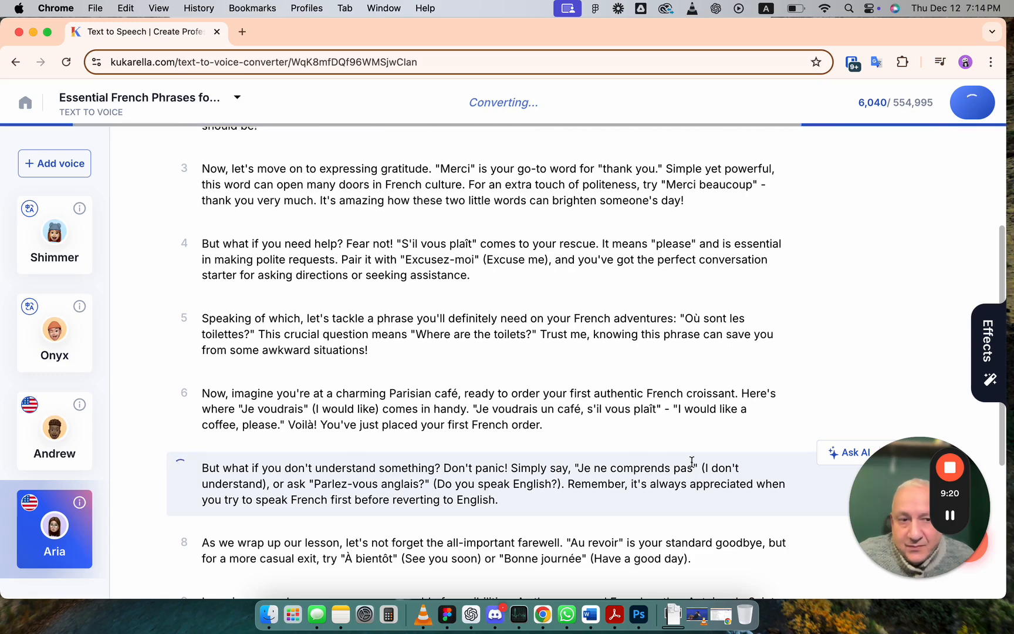
click(951, 449)
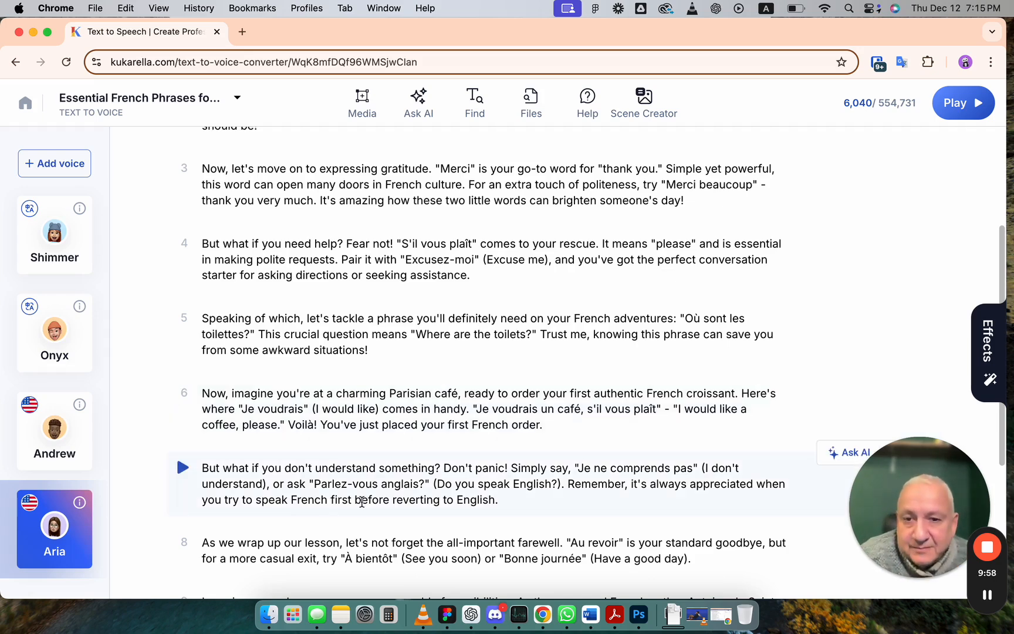
Reopen the voice library, clear the Supports Styles filter and close the filter options without applying another.
click(55, 164)
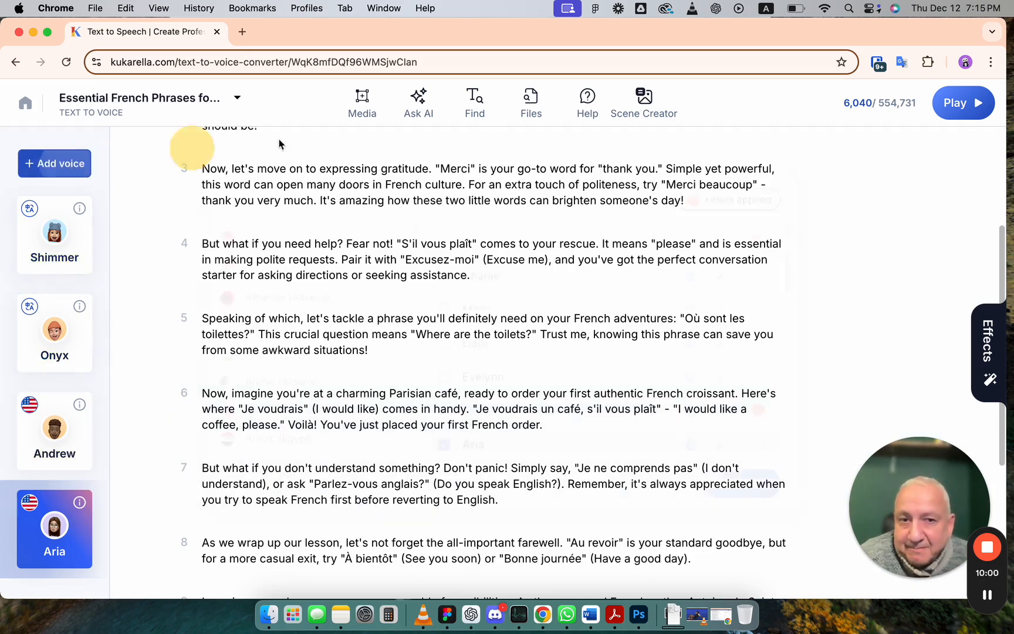
drag(787, 264, 788, 233)
click(737, 199)
click(758, 297)
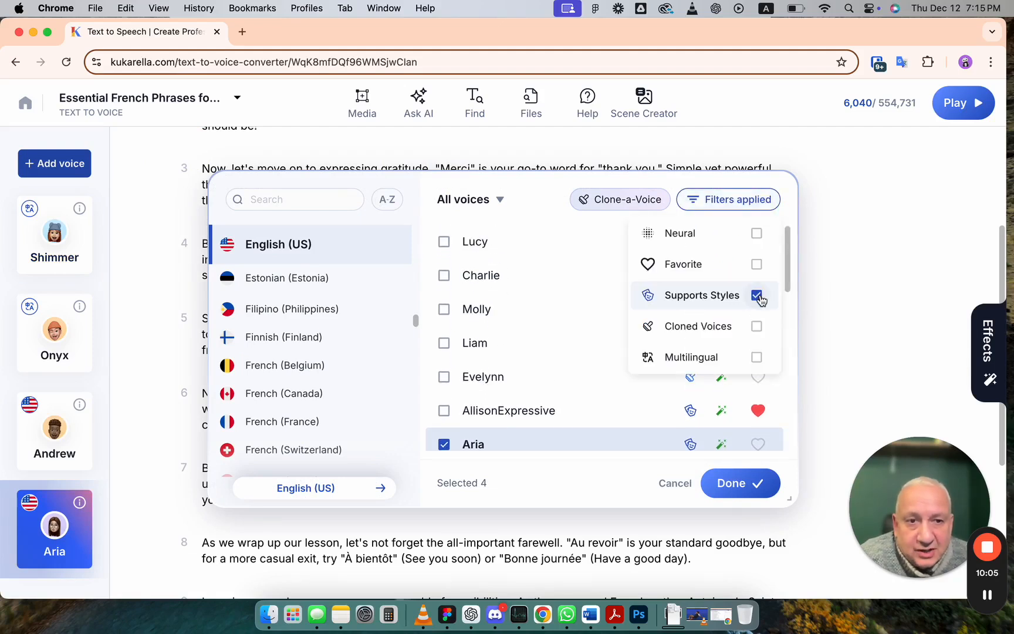
click(758, 297)
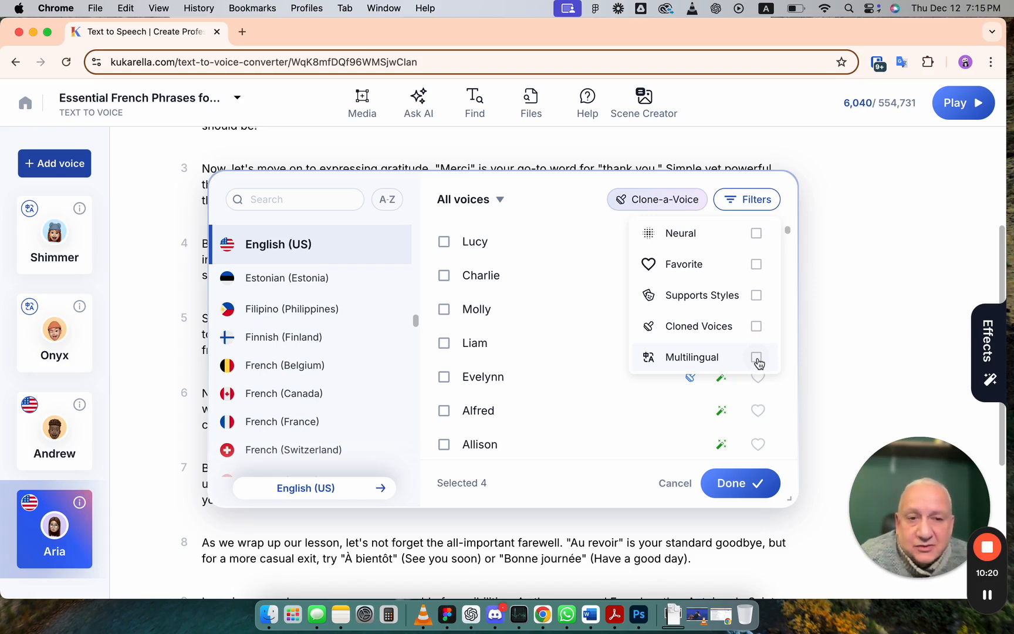
click(547, 199)
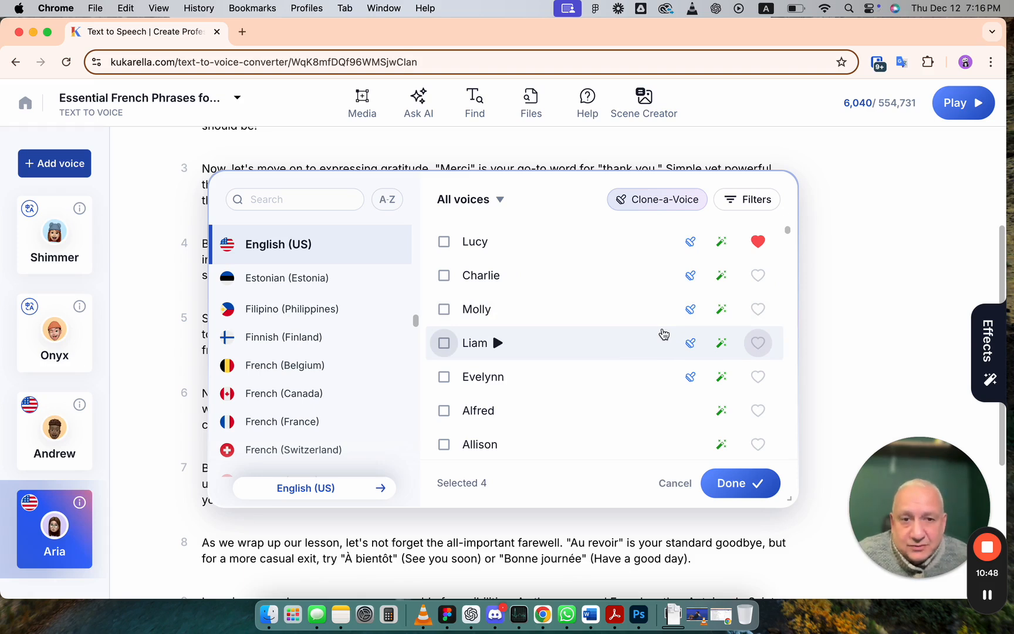
Limit the English (US) voices to the Child category, and play and stop the sample of Molly.
scroll(654, 316, down, 5)
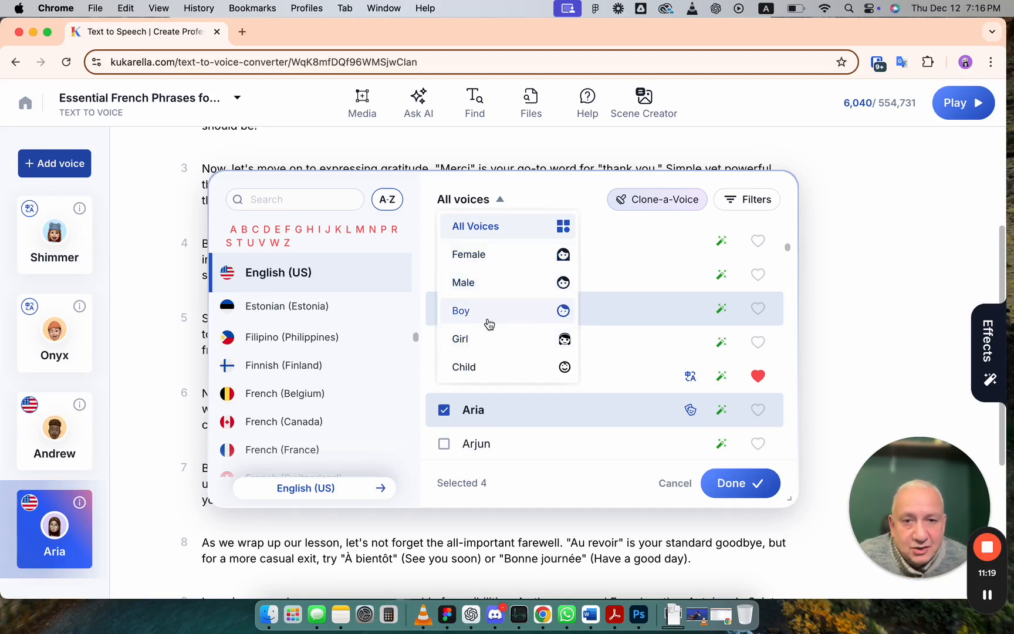
click(464, 367)
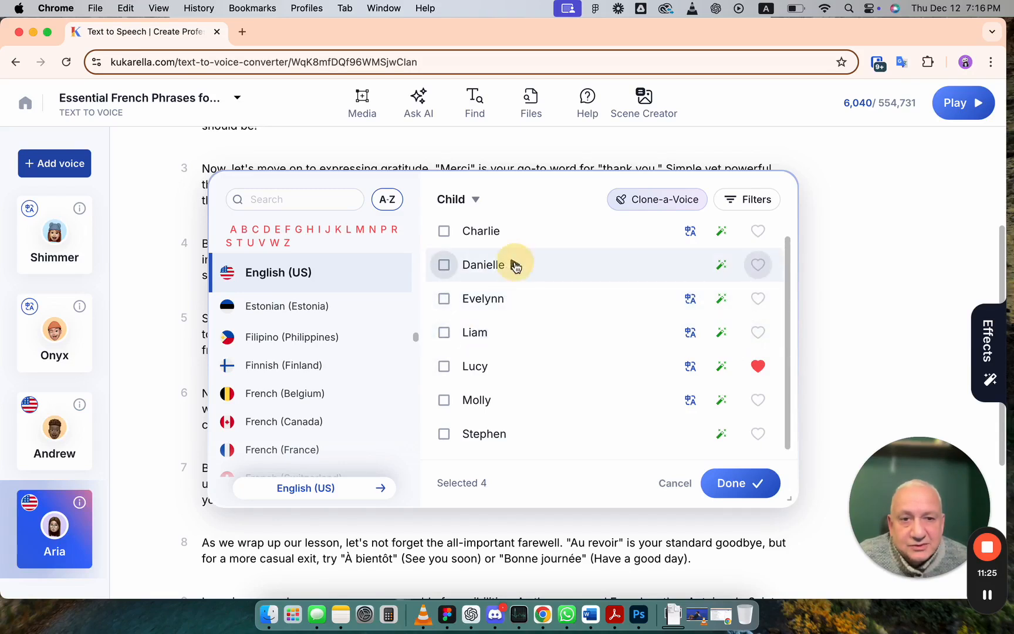
scroll(504, 341, up, 1)
click(500, 411)
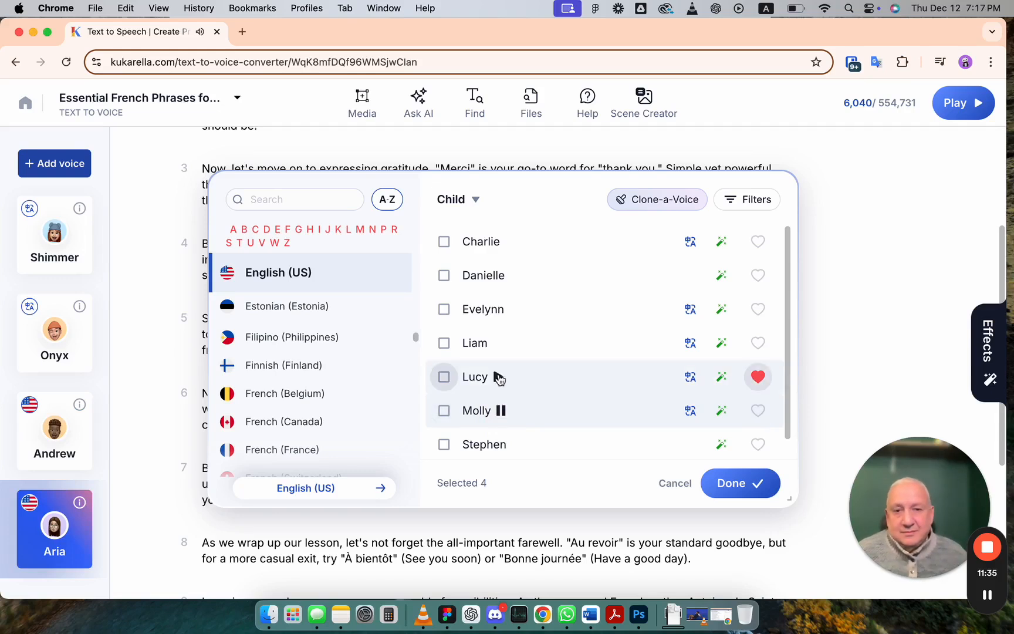
click(500, 410)
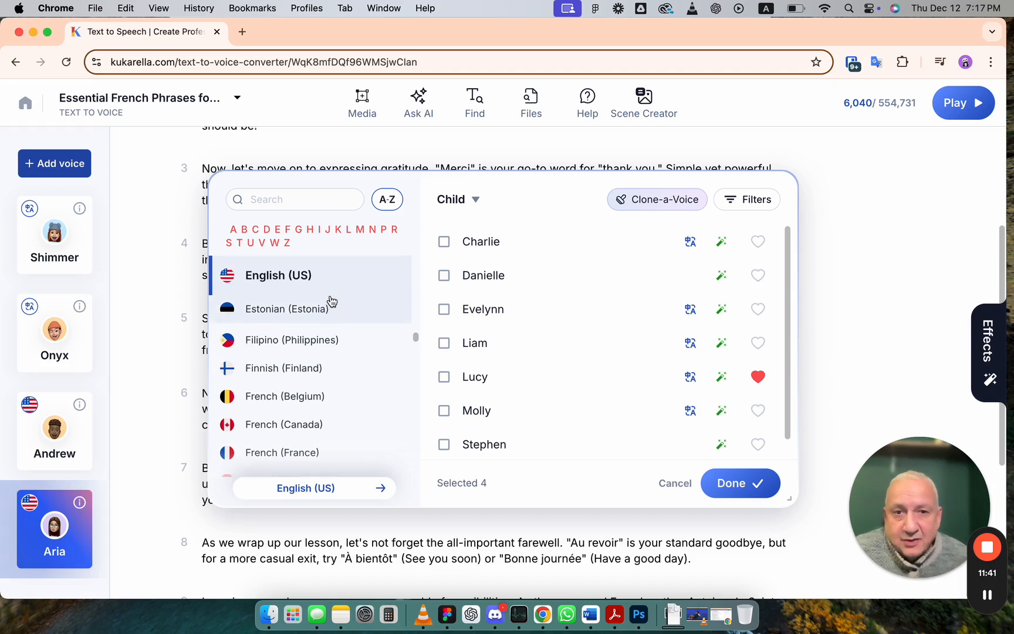
Browse the voice library's language list from its beginning.
scroll(331, 301, up, 10)
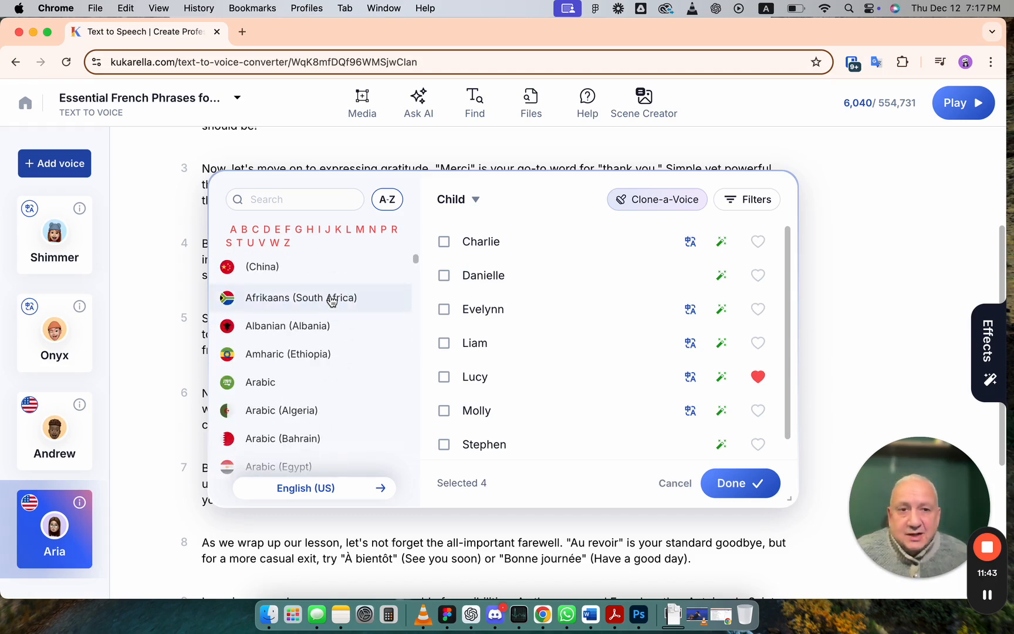